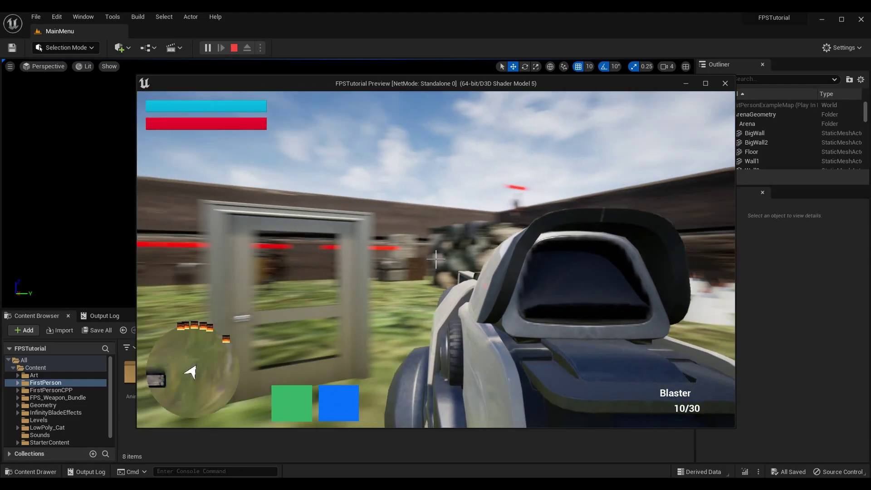
Walk toward the stone pillar and fire the Blaster repeatedly across the arena.
{"action": "key", "text": "w"}
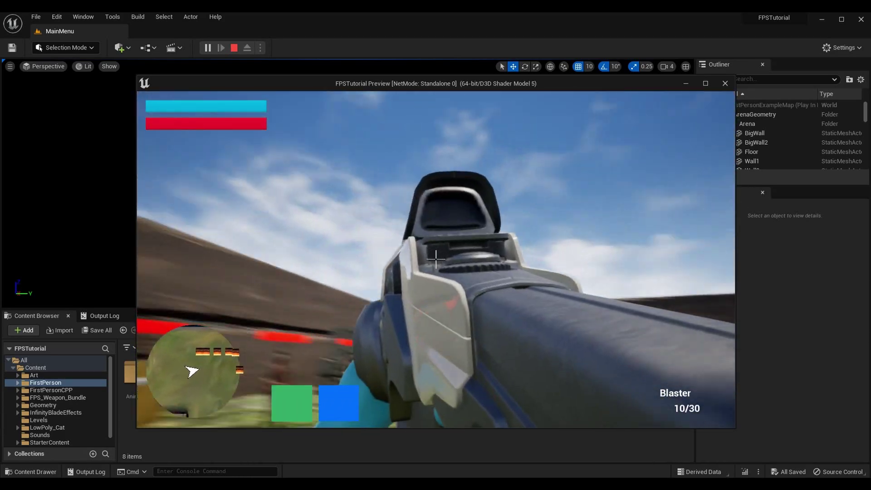
{"action": "left_click", "coordinate": [435, 259]}
{"action": "left_click", "coordinate": [436, 259]}
{"action": "left_click", "coordinate": [435, 259]}
{"action": "left_click", "coordinate": [435, 259]}
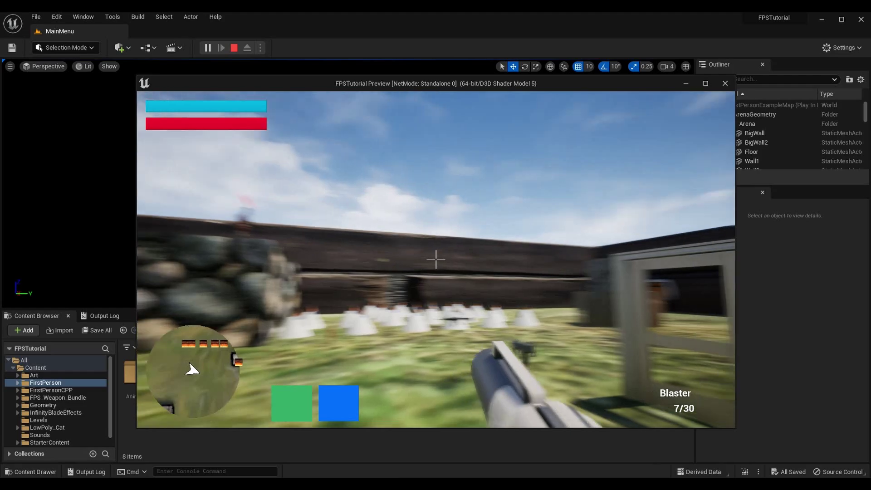
{"action": "left_click", "coordinate": [435, 259]}
{"action": "left_click", "coordinate": [435, 258]}
{"action": "left_click", "coordinate": [435, 258]}
{"action": "left_click", "coordinate": [436, 258]}
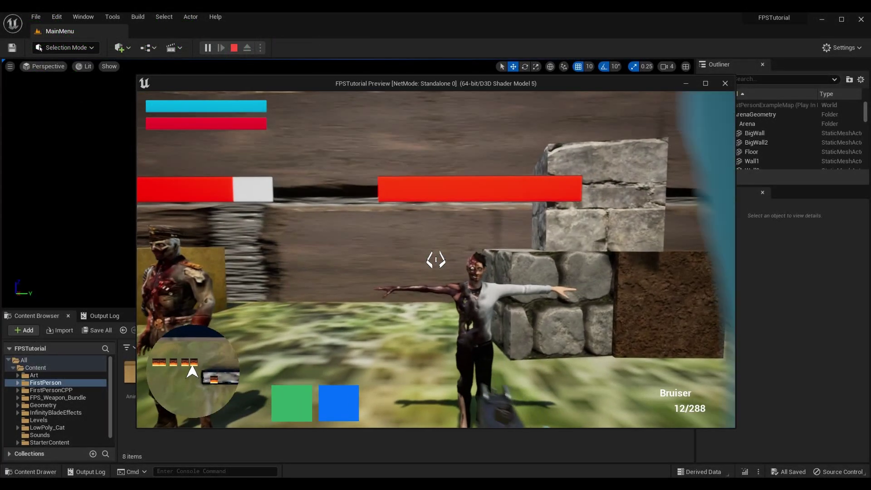
Fire the Bruiser, walk through the doorframe toward the zombies, then stop Play-In-Editor.
{"action": "left_click", "coordinate": [435, 259]}
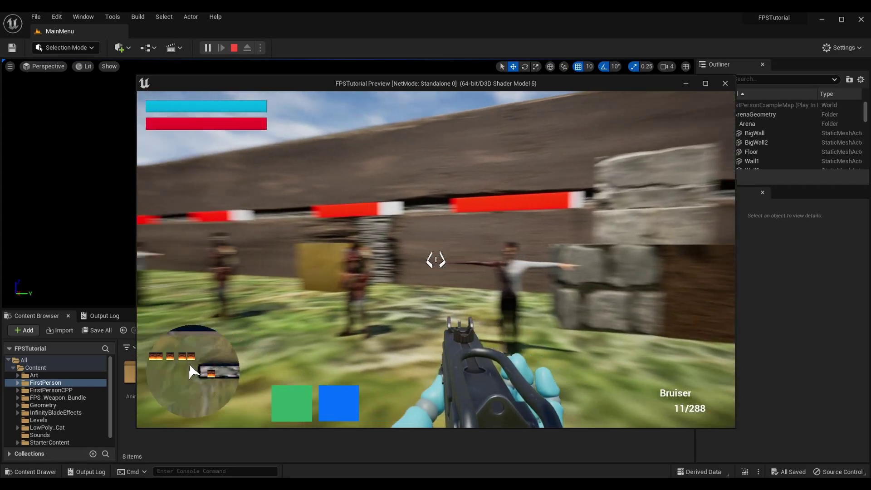
{"action": "key", "text": "w"}
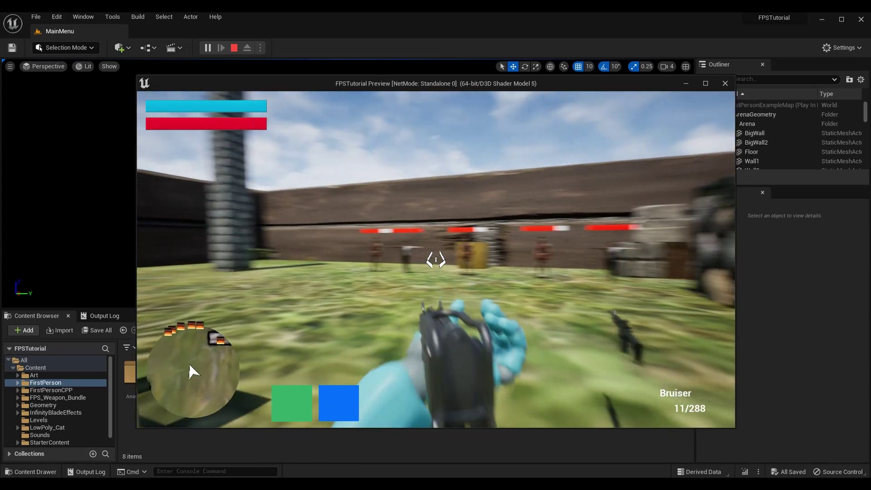
{"action": "key", "text": "w"}
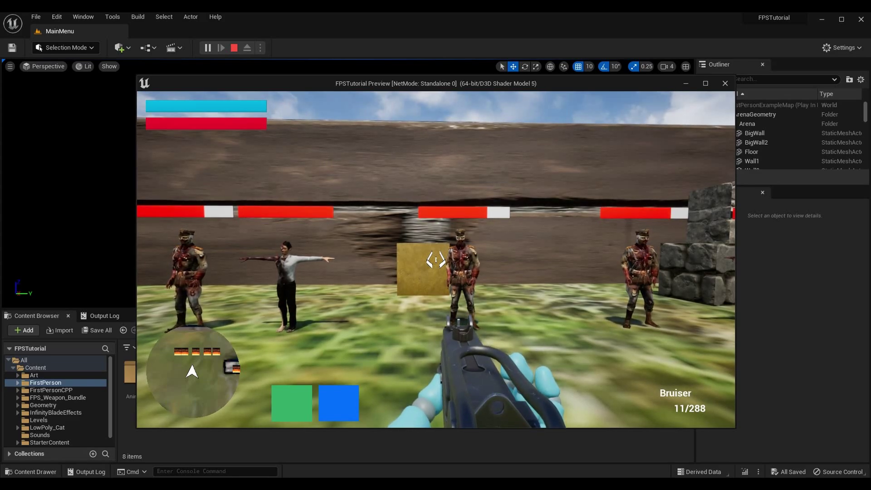
{"action": "key", "text": "Escape"}
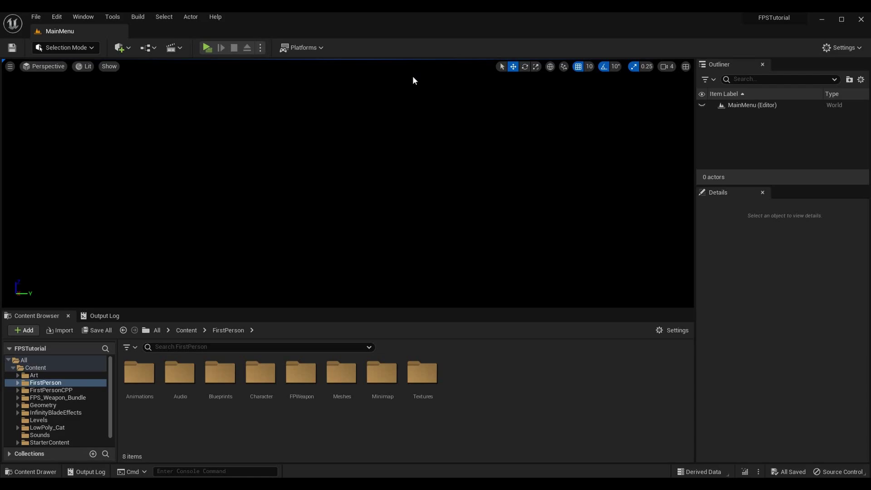
Open Project Settings from the Edit menu at the Engine - Input page.
{"action": "left_click", "coordinate": [61, 17]}
{"action": "left_click", "coordinate": [46, 17]}
{"action": "left_click", "coordinate": [59, 20]}
{"action": "left_click", "coordinate": [93, 151]}
{"action": "scroll", "coordinate": [124, 171], "scroll_direction": "down", "scroll_amount": 15}
{"action": "left_click", "coordinate": [69, 159]}
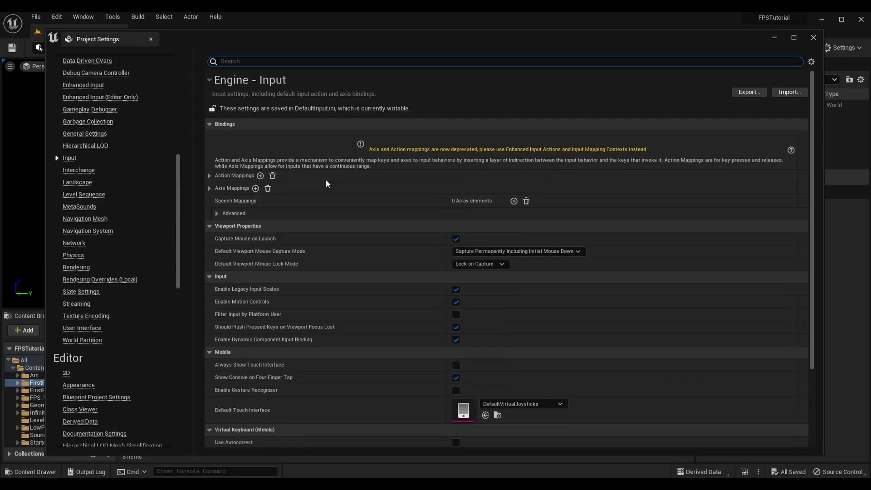
Expand Action Mappings and reveal the Jump, Fire and ResetVR key bindings.
{"action": "left_click", "coordinate": [210, 176]}
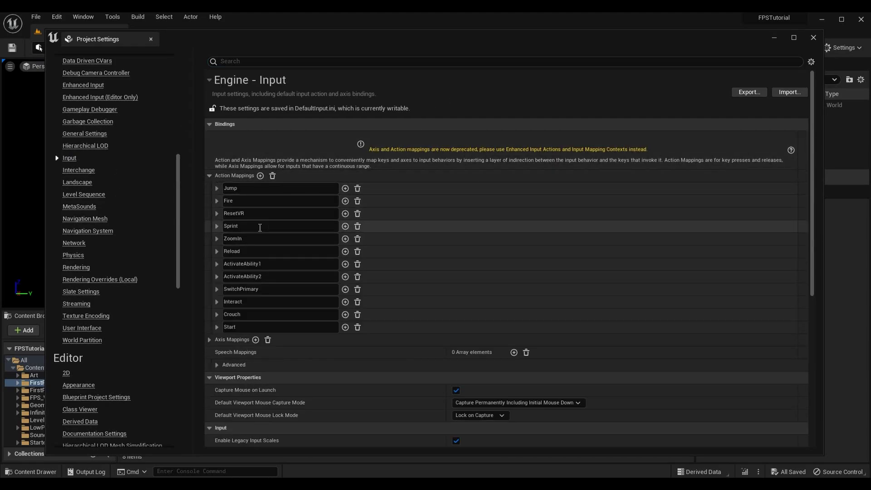
{"action": "left_click", "coordinate": [243, 189]}
{"action": "left_click", "coordinate": [244, 200]}
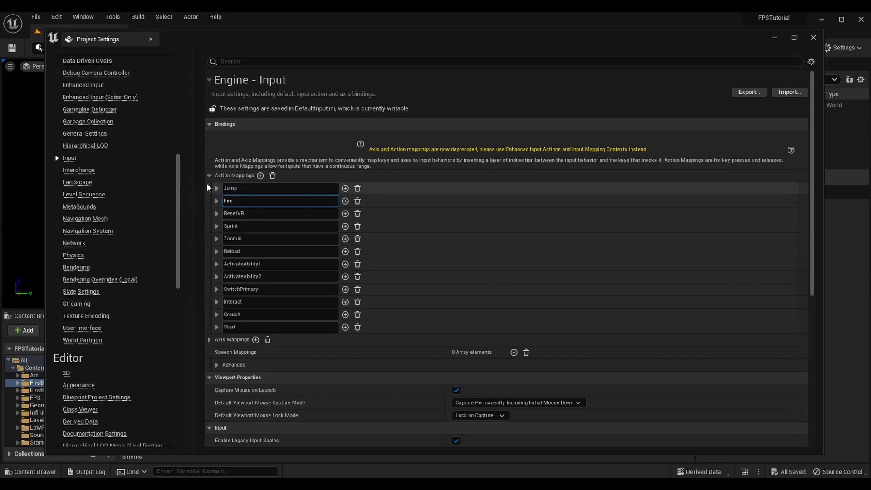
{"action": "left_click", "coordinate": [217, 189]}
{"action": "left_click", "coordinate": [217, 188]}
{"action": "left_click", "coordinate": [217, 200]}
{"action": "left_click", "coordinate": [217, 188]}
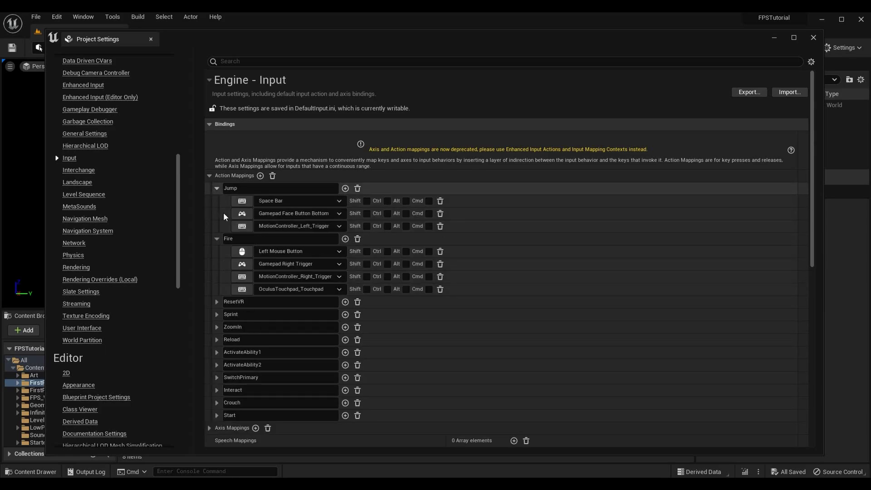
{"action": "left_click", "coordinate": [217, 302]}
Expand Axis Mappings and reveal MoveForward, MoveRight, TurnRate, Turn, LookUpRate and LookUp bindings.
{"action": "scroll", "coordinate": [245, 313], "scroll_direction": "down", "scroll_amount": 4}
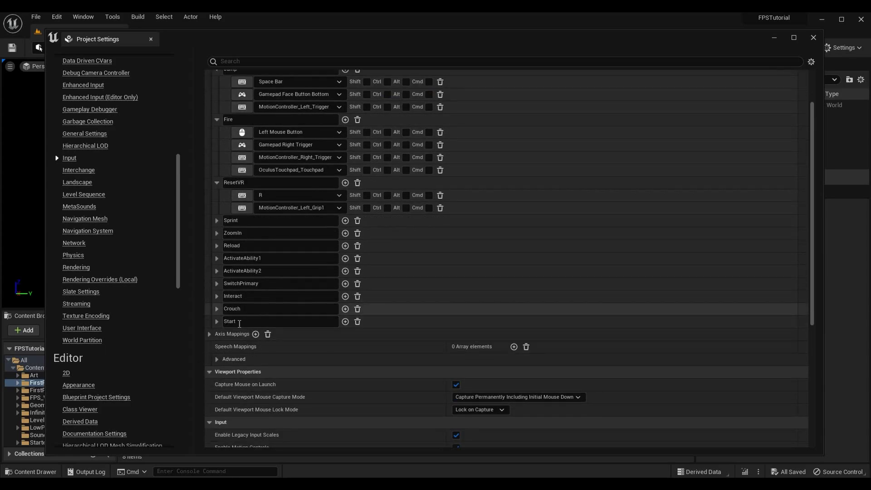
{"action": "left_click", "coordinate": [209, 334]}
{"action": "scroll", "coordinate": [224, 308], "scroll_direction": "down", "scroll_amount": 3}
{"action": "left_click", "coordinate": [218, 288]}
{"action": "scroll", "coordinate": [218, 287], "scroll_direction": "down", "scroll_amount": 4}
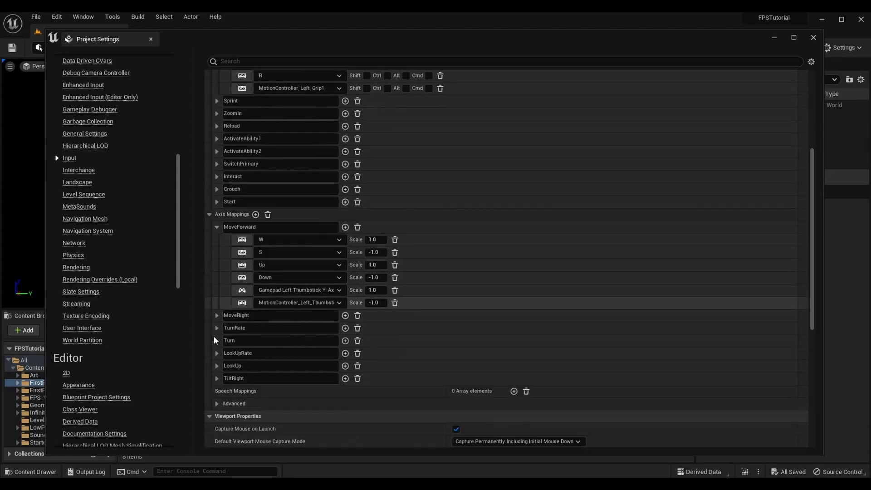
{"action": "left_click", "coordinate": [217, 286]}
{"action": "scroll", "coordinate": [219, 296], "scroll_direction": "down", "scroll_amount": 3}
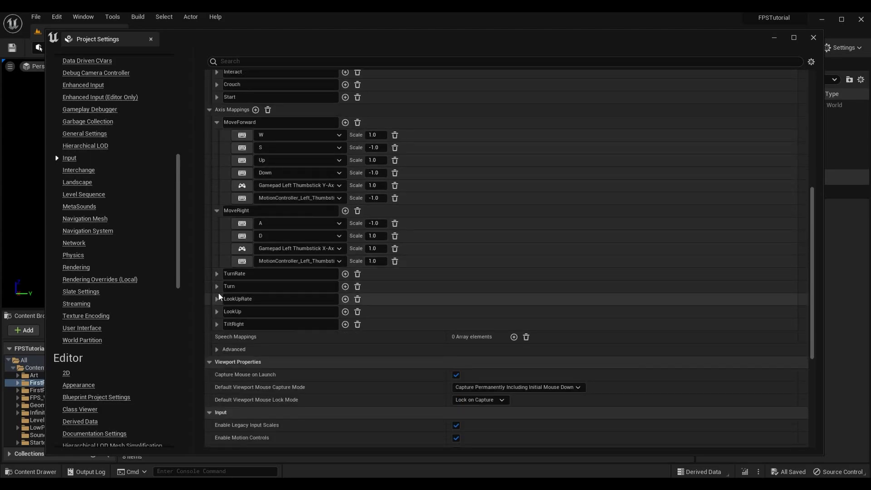
{"action": "left_click", "coordinate": [217, 275]}
{"action": "scroll", "coordinate": [219, 295], "scroll_direction": "down", "scroll_amount": 2}
{"action": "left_click", "coordinate": [216, 280]}
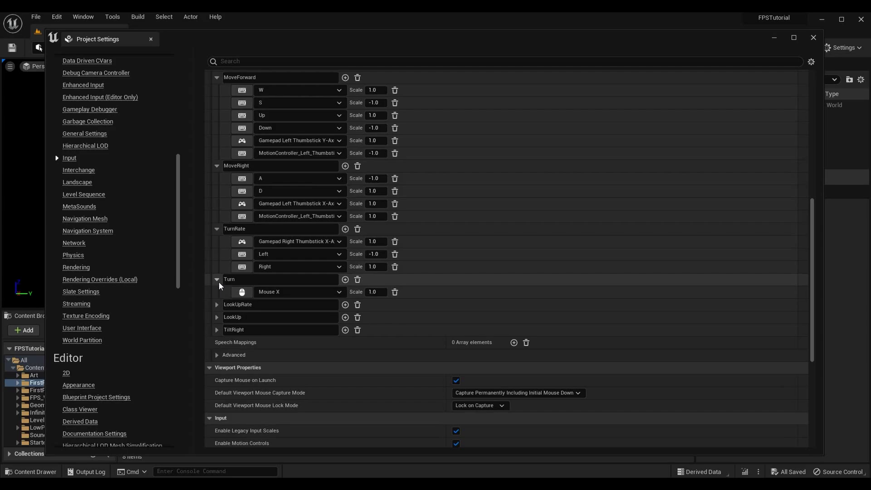
{"action": "left_click", "coordinate": [217, 304]}
{"action": "left_click", "coordinate": [215, 329]}
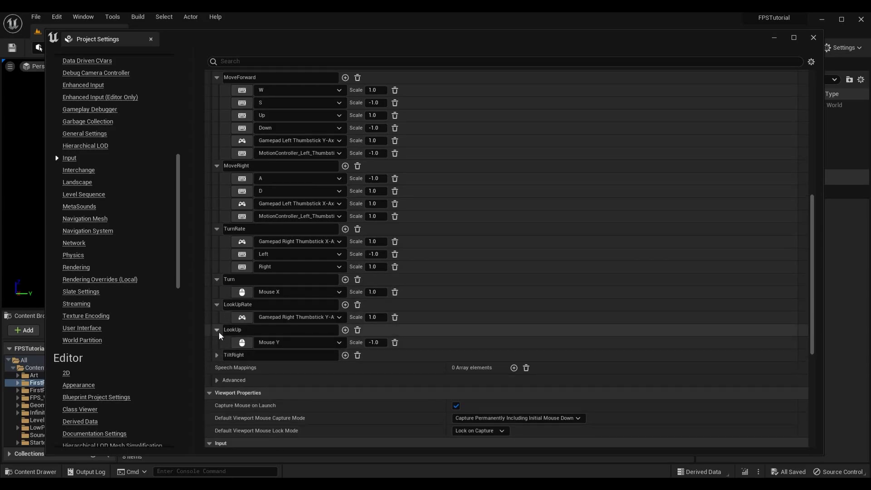
{"action": "scroll", "coordinate": [470, 344], "scroll_direction": "up", "scroll_amount": 10}
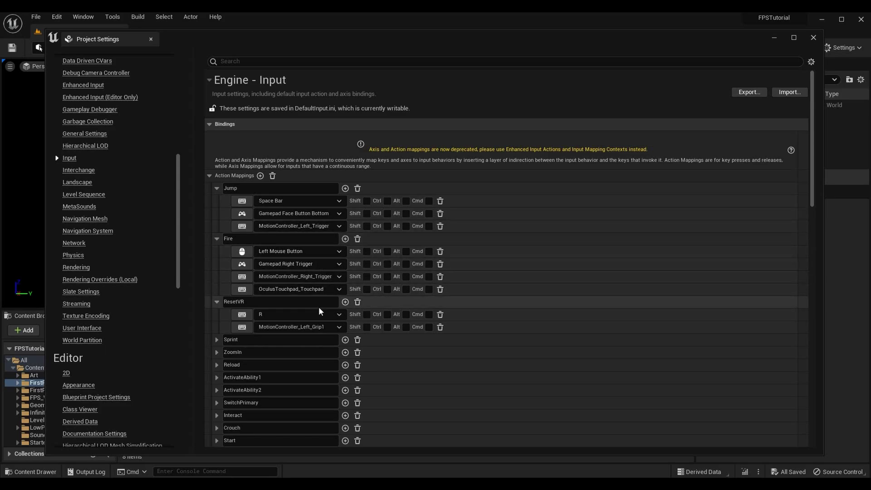
Collapse the ResetVR, Turn and LookUp mappings.
{"action": "left_click", "coordinate": [217, 302]}
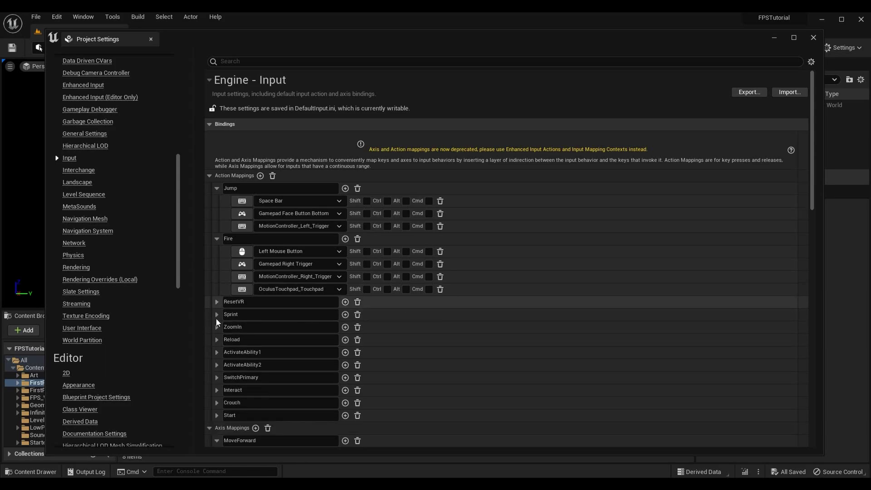
{"action": "scroll", "coordinate": [499, 268], "scroll_direction": "down", "scroll_amount": 10}
{"action": "scroll", "coordinate": [468, 276], "scroll_direction": "down", "scroll_amount": 3}
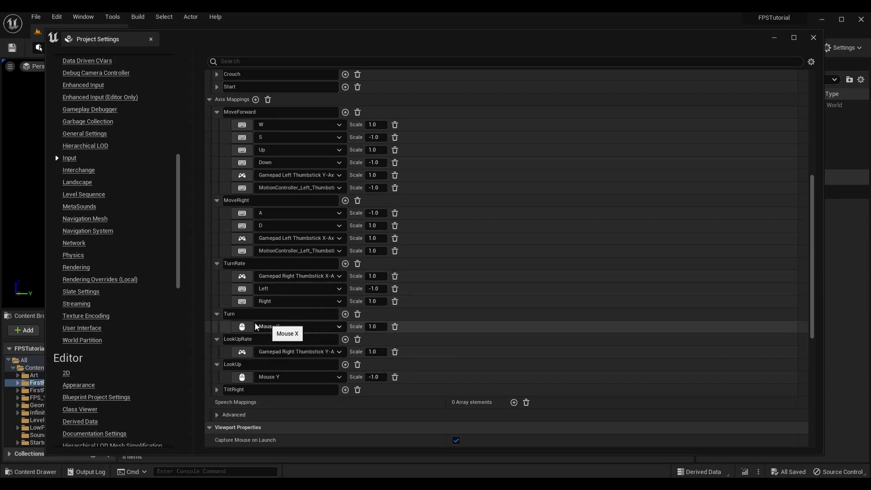
{"action": "left_click", "coordinate": [216, 314]}
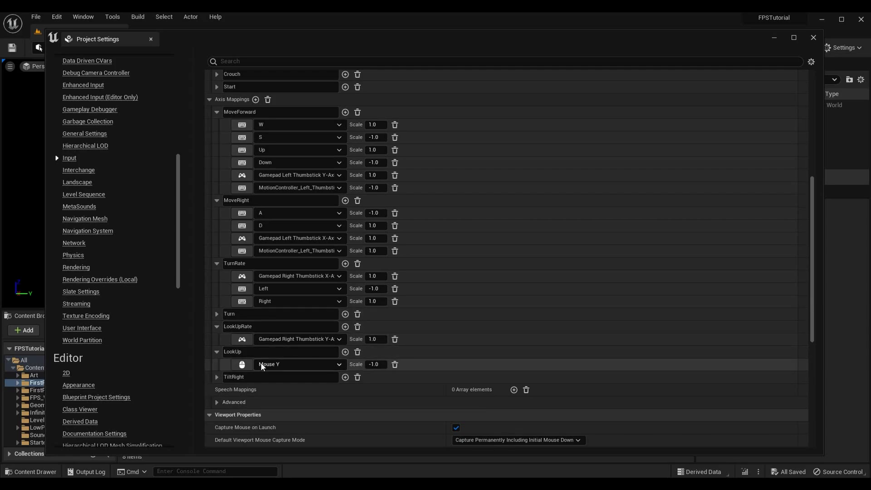
{"action": "left_click", "coordinate": [217, 352]}
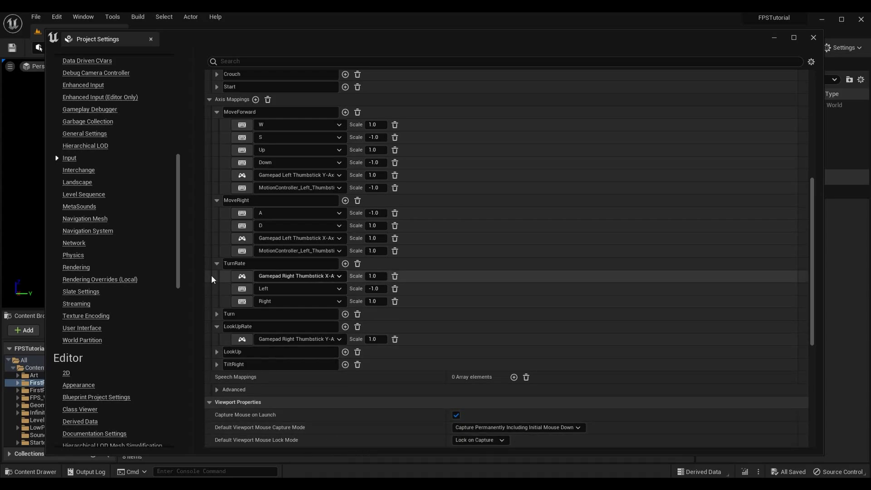
{"action": "scroll", "coordinate": [397, 322], "scroll_direction": "up", "scroll_amount": 10}
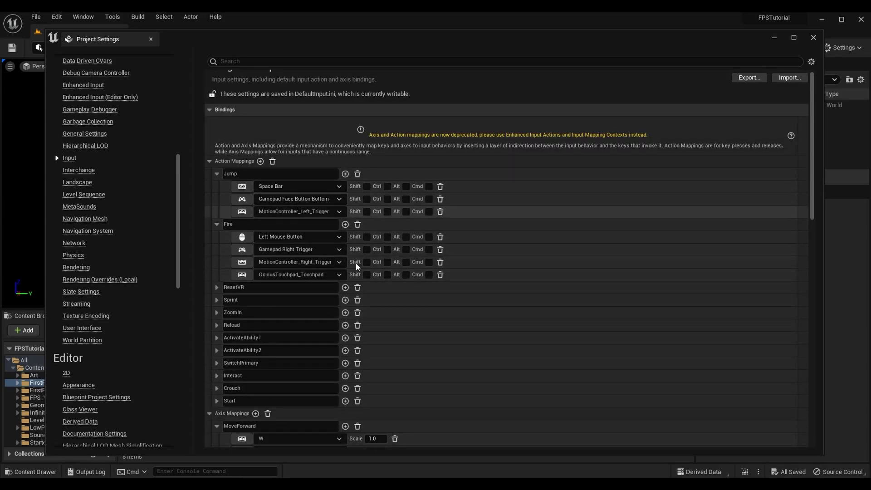
Collapse the Fire, Jump, MoveForward, MoveRight, TurnRate and LookUpRate mappings.
{"action": "left_click", "coordinate": [216, 224]}
{"action": "left_click", "coordinate": [216, 173]}
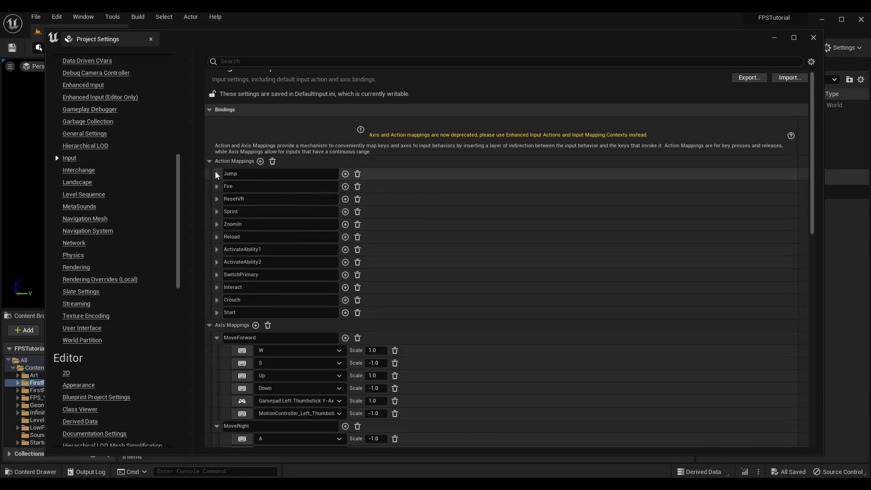
{"action": "scroll", "coordinate": [225, 284], "scroll_direction": "down", "scroll_amount": 3}
{"action": "left_click", "coordinate": [216, 262]}
{"action": "left_click", "coordinate": [217, 275]}
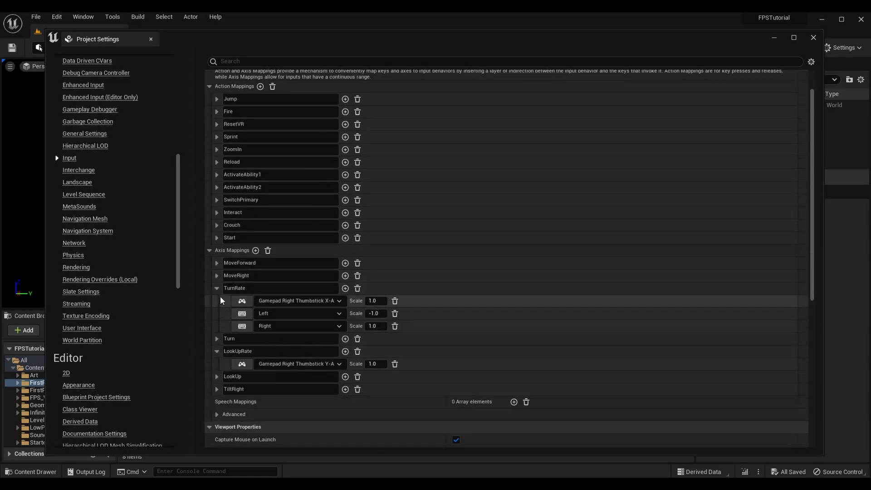
{"action": "left_click", "coordinate": [217, 288]}
{"action": "left_click", "coordinate": [218, 302]}
{"action": "left_click", "coordinate": [217, 313]}
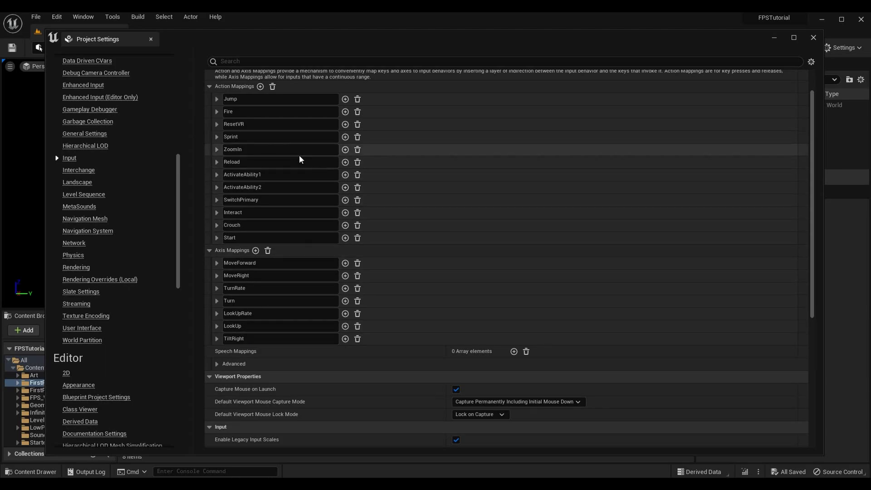
Add Gamepad Left Thumbstick Button as Sprint's second key alongside Left Shift.
{"action": "left_click", "coordinate": [216, 137]}
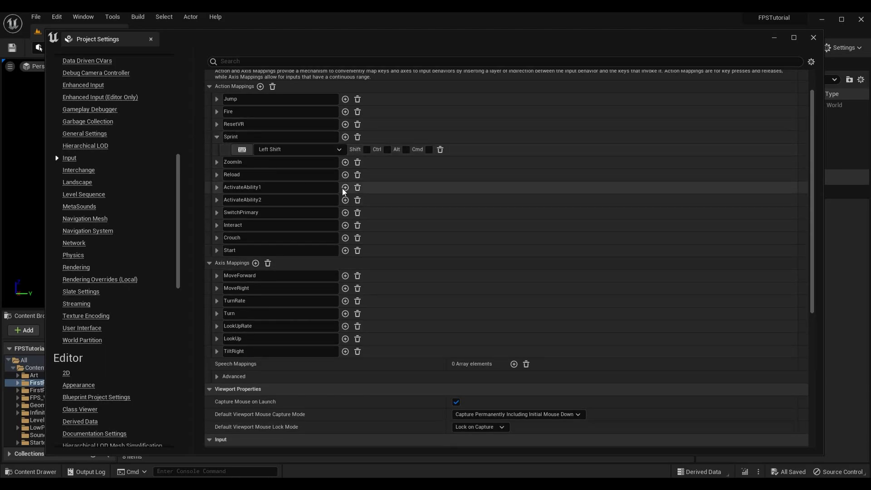
{"action": "left_click", "coordinate": [345, 137]}
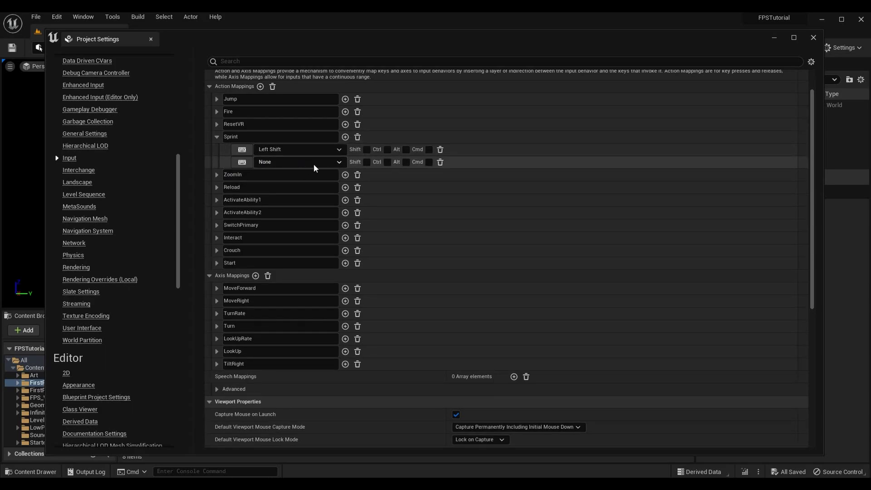
{"action": "left_click", "coordinate": [338, 162]}
{"action": "type", "text": "gamepad"}
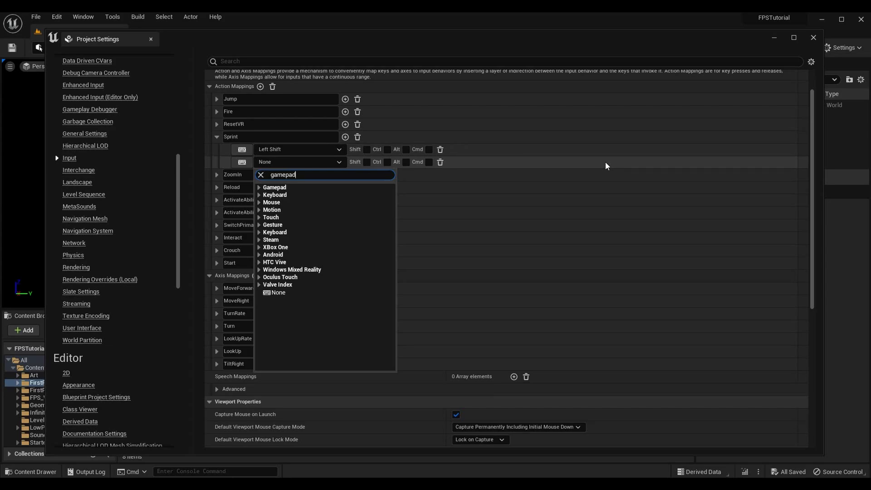
{"action": "type", "text": " left thumbstick"}
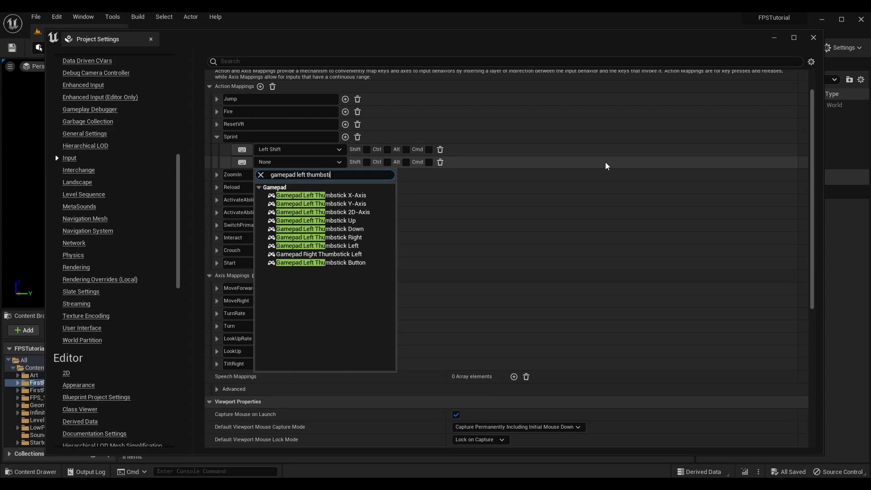
{"action": "left_click", "coordinate": [341, 263]}
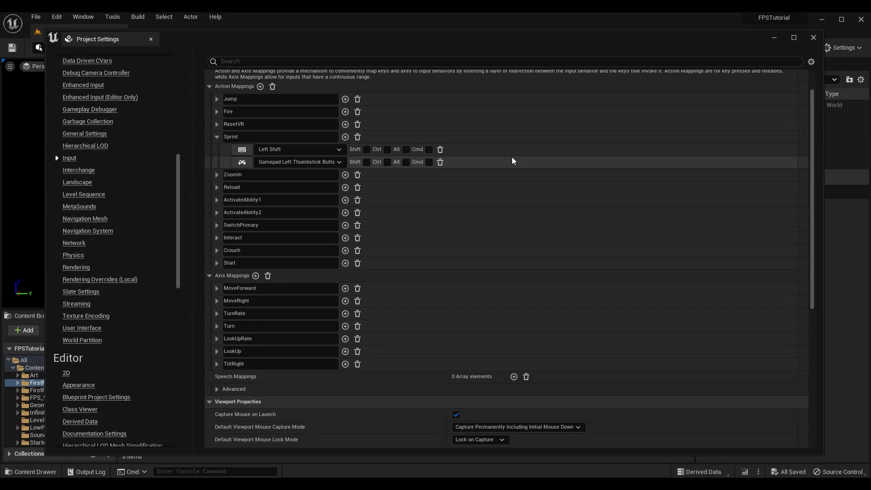
Add Gamepad Left Trigger as a second key binding for ZoomIn.
{"action": "left_click", "coordinate": [393, 175]}
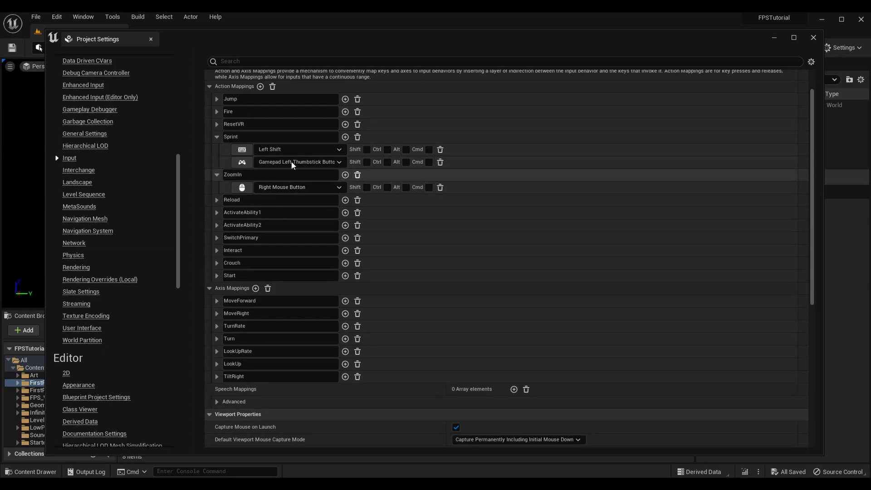
{"action": "left_click", "coordinate": [345, 175]}
{"action": "left_click", "coordinate": [309, 199]}
{"action": "type", "text": "game pad"}
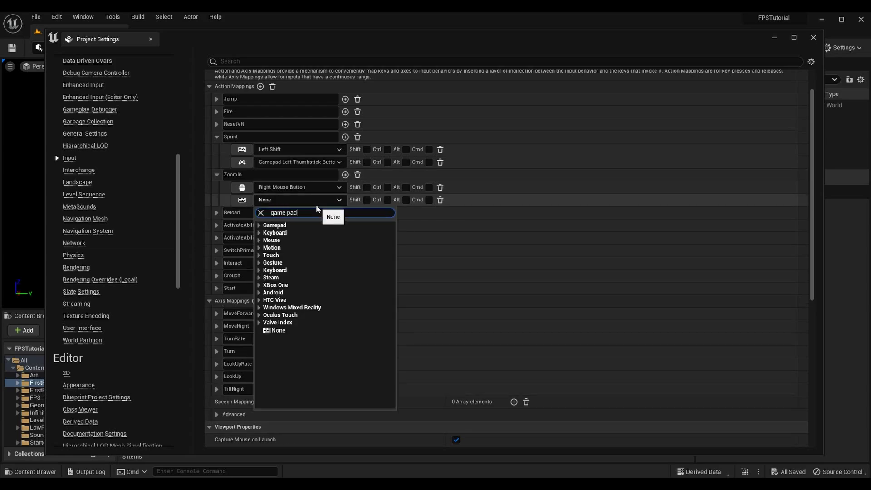
{"action": "type", "text": " left trigger"}
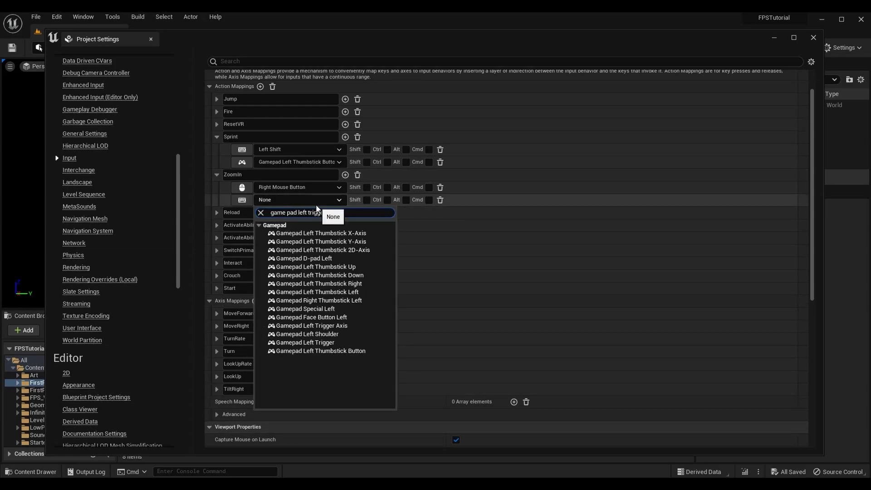
{"action": "left_click", "coordinate": [325, 245]}
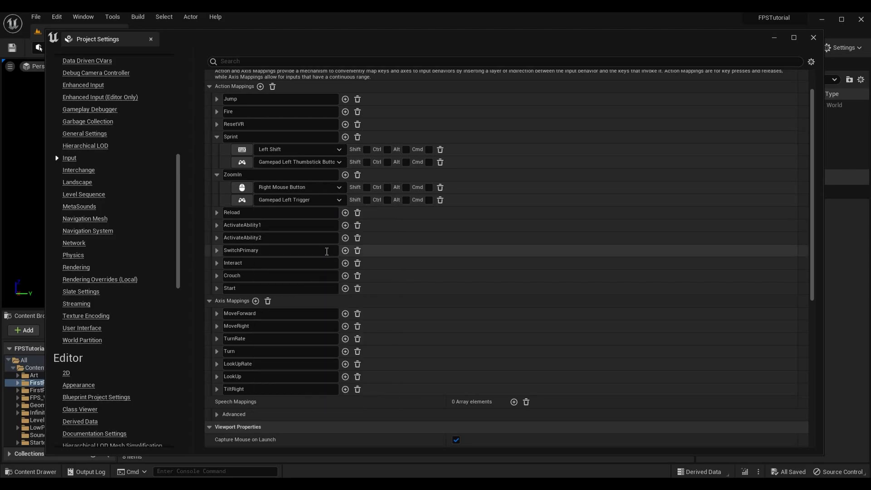
Add Gamepad Face Button Left as Reload's second key alongside R.
{"action": "left_click", "coordinate": [217, 212]}
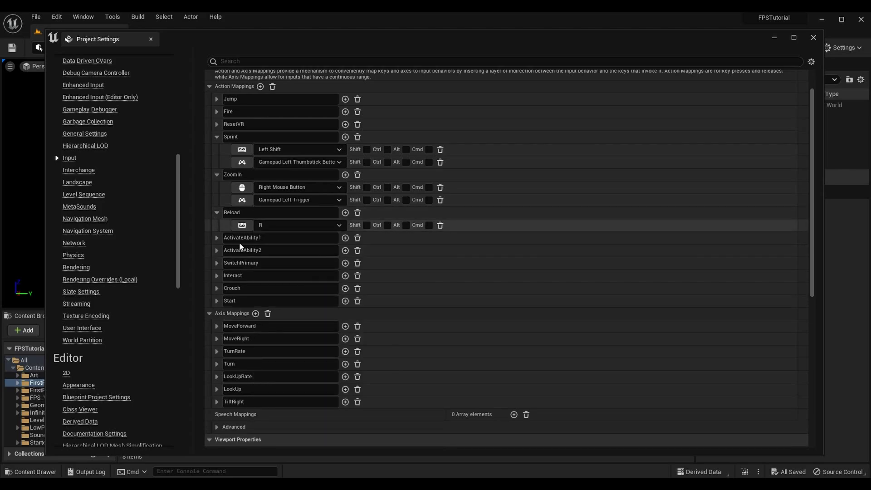
{"action": "left_click", "coordinate": [345, 212]}
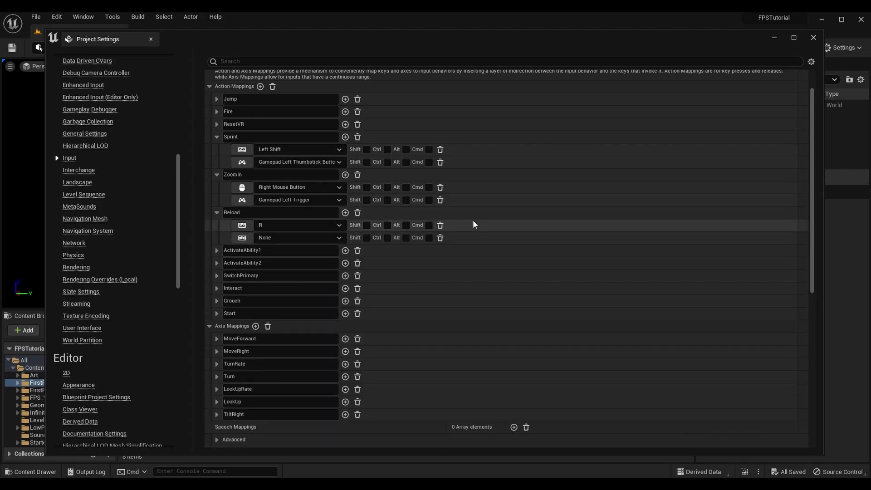
{"action": "left_click", "coordinate": [288, 237]}
{"action": "type", "text": "gamepad left fa"}
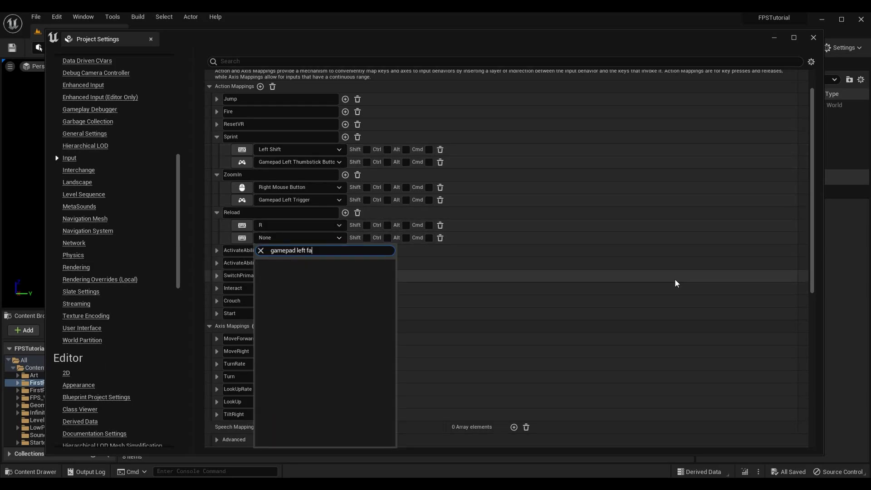
{"action": "type", "text": "ce button"}
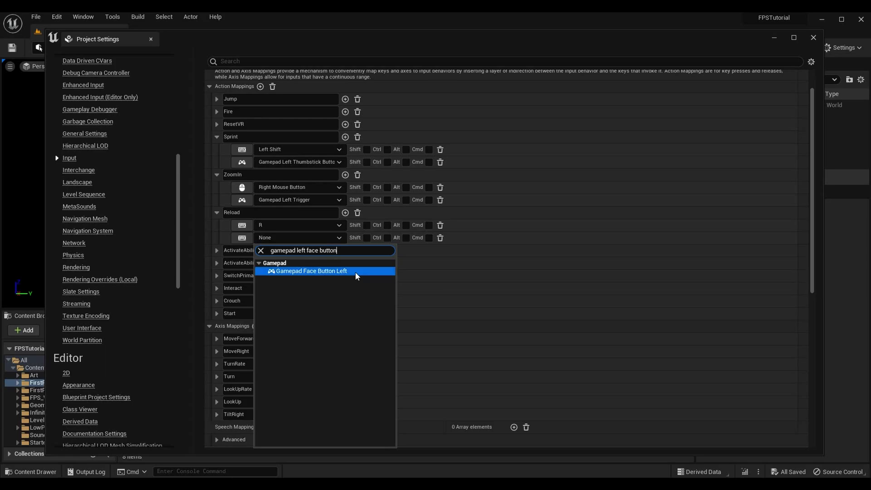
{"action": "left_click", "coordinate": [355, 271]}
{"action": "scroll", "coordinate": [243, 184], "scroll_direction": "down", "scroll_amount": 3}
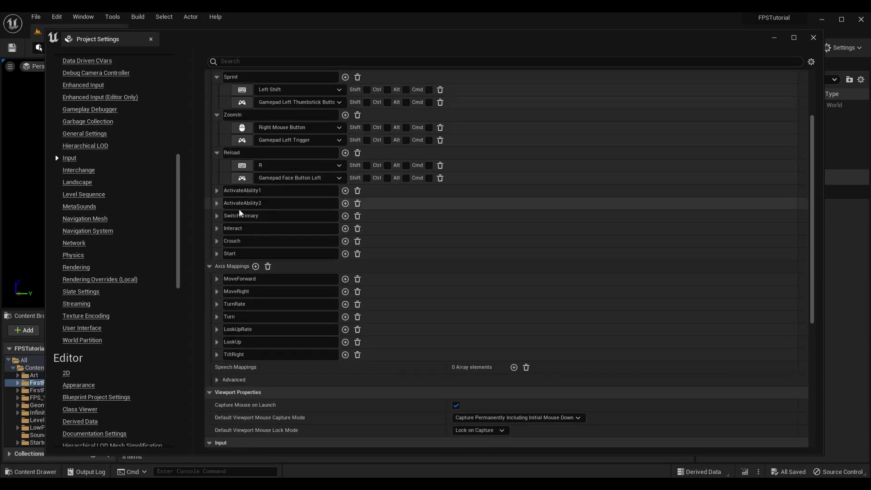
Add a second key row to ActivateAbility1, temporarily bound to Y.
{"action": "left_click", "coordinate": [218, 191]}
{"action": "left_click", "coordinate": [345, 190]}
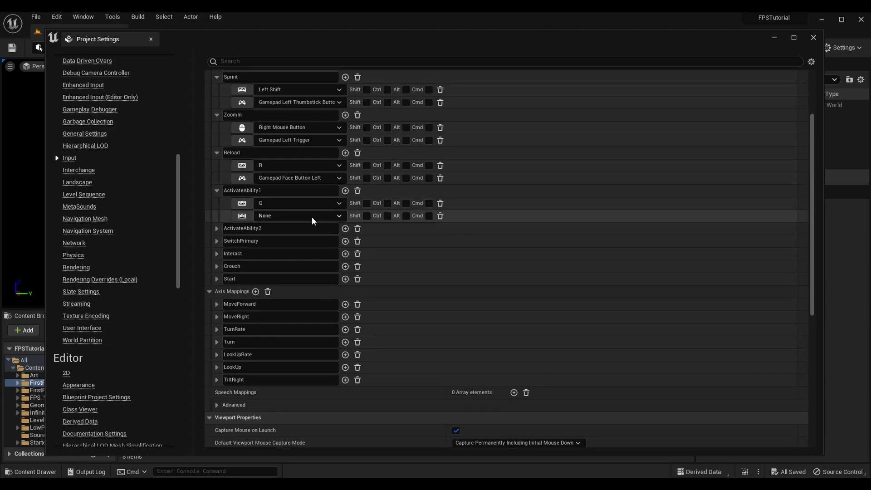
{"action": "left_click", "coordinate": [310, 216]}
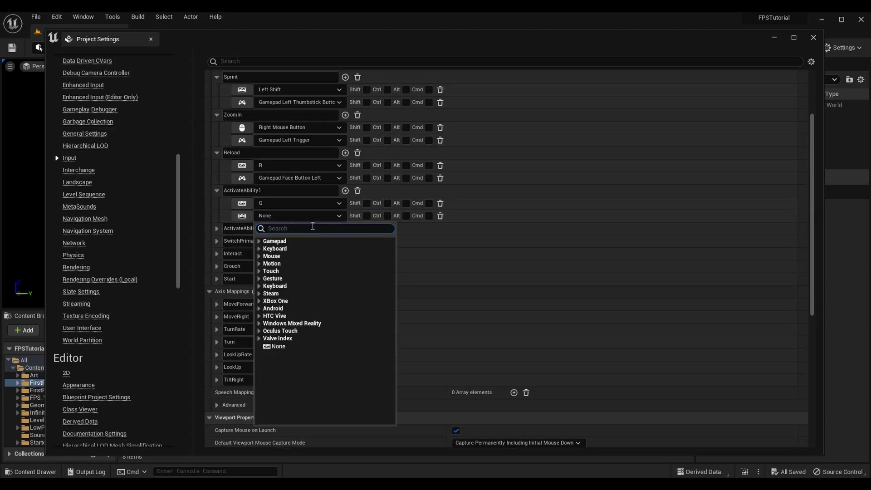
{"action": "type", "text": "y"}
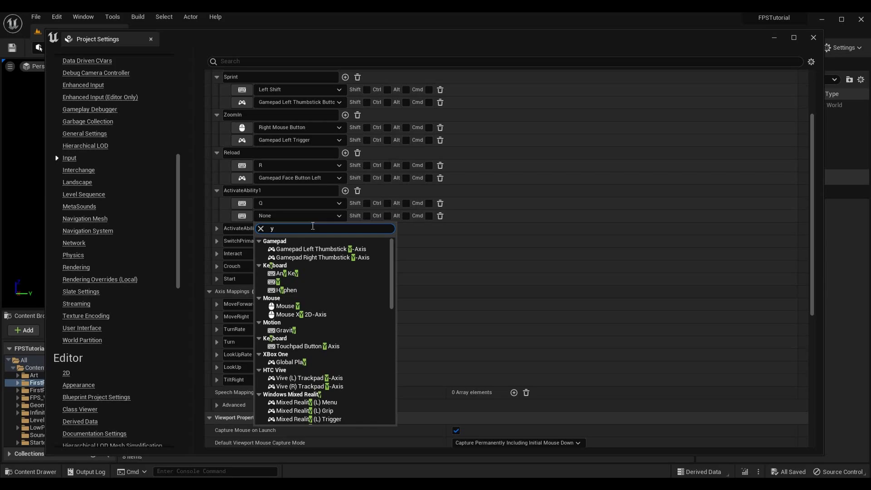
{"action": "left_click", "coordinate": [290, 281]}
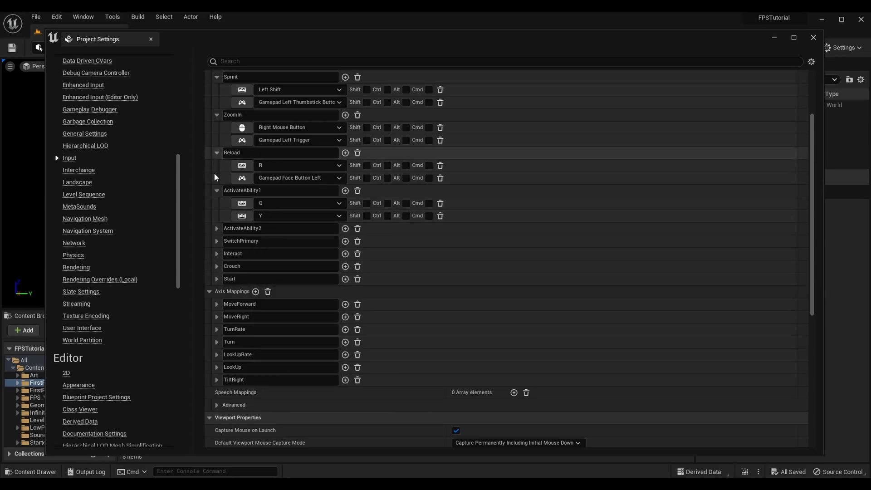
{"action": "left_click", "coordinate": [217, 191]}
Add a second, still-unassigned key row to ActivateAbility2.
{"action": "left_click", "coordinate": [216, 203]}
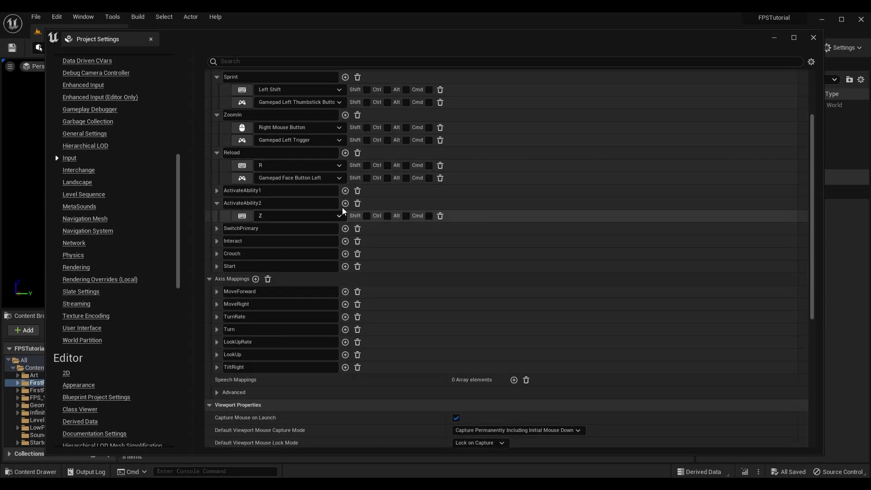
{"action": "left_click", "coordinate": [346, 203]}
{"action": "left_click", "coordinate": [302, 228]}
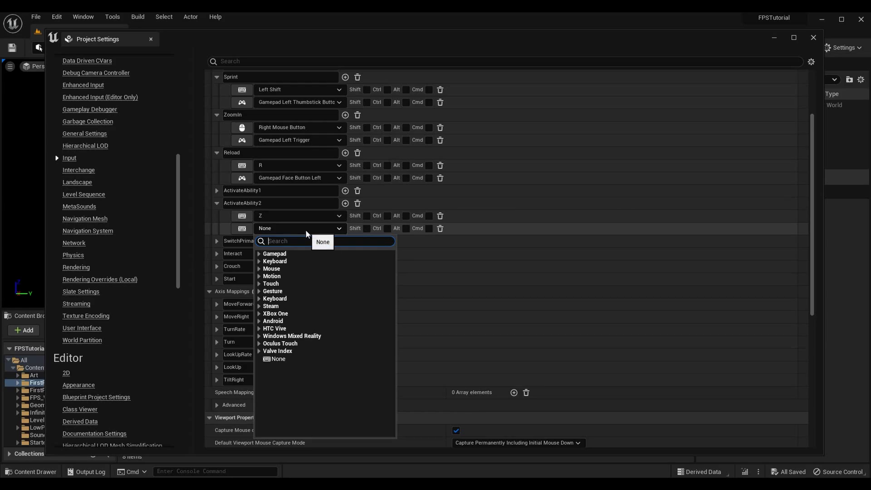
{"action": "type", "text": "g"}
{"action": "key", "text": "BackSpace"}
{"action": "left_click", "coordinate": [222, 194]}
Set ActivateAbility1's second key to Gamepad D-pad Left and ActivateAbility2's to Gamepad D-pad Right.
{"action": "left_click", "coordinate": [217, 191]}
{"action": "left_click", "coordinate": [272, 216]}
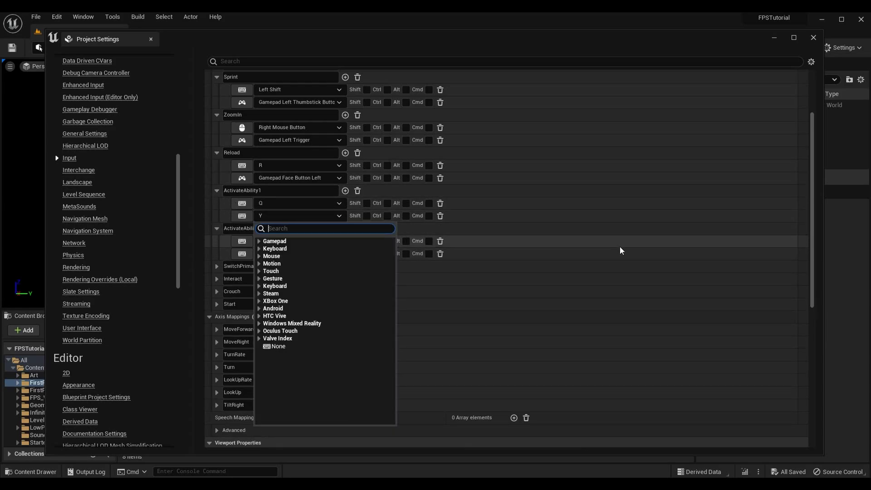
{"action": "type", "text": "d"}
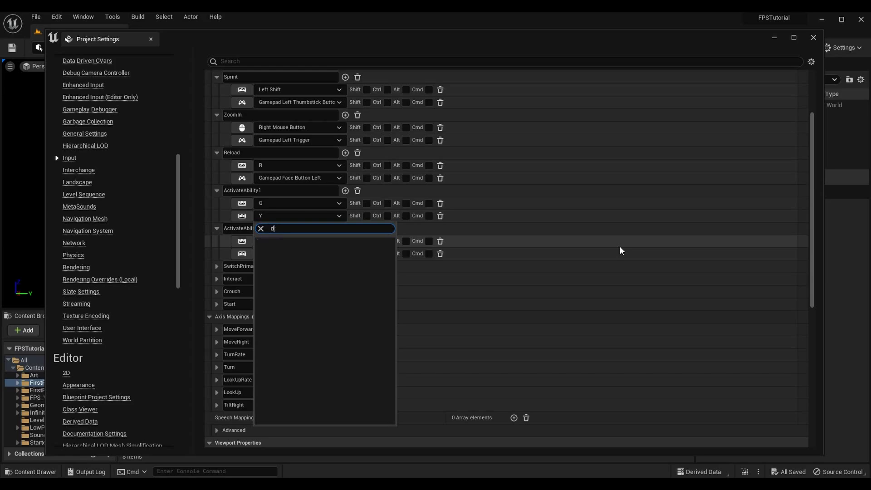
{"action": "type", "text": "-pad"}
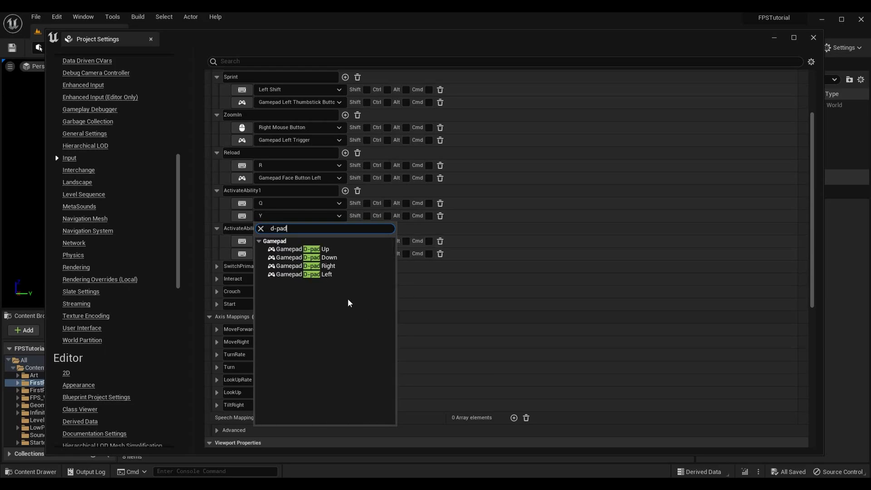
{"action": "left_click", "coordinate": [344, 273]}
{"action": "left_click", "coordinate": [280, 253]}
{"action": "type", "text": "d"}
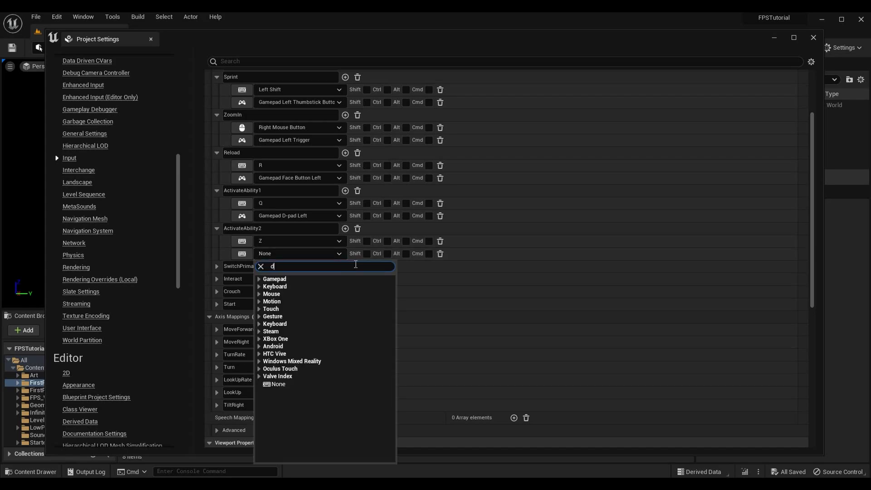
{"action": "type", "text": "-pad"}
{"action": "left_click", "coordinate": [356, 302]}
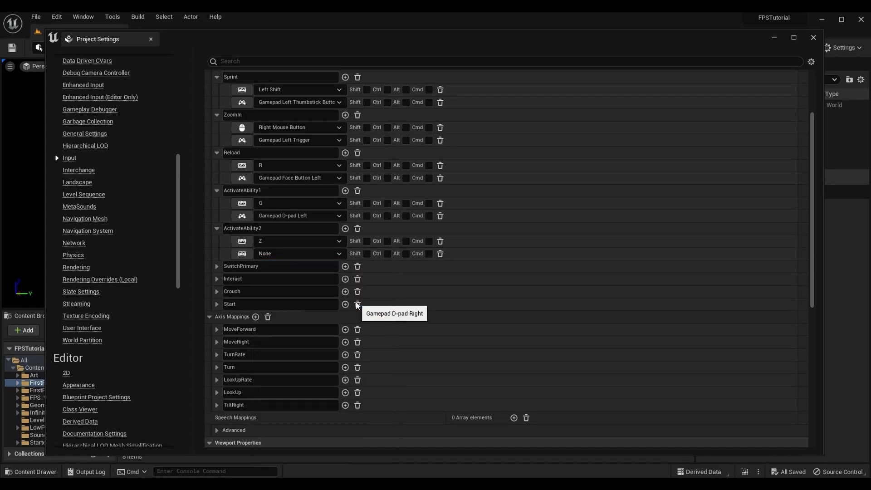
Add Gamepad Face Button Top as SwitchPrimary's second key alongside T.
{"action": "scroll", "coordinate": [217, 220], "scroll_direction": "down", "scroll_amount": 2}
{"action": "left_click", "coordinate": [216, 221]}
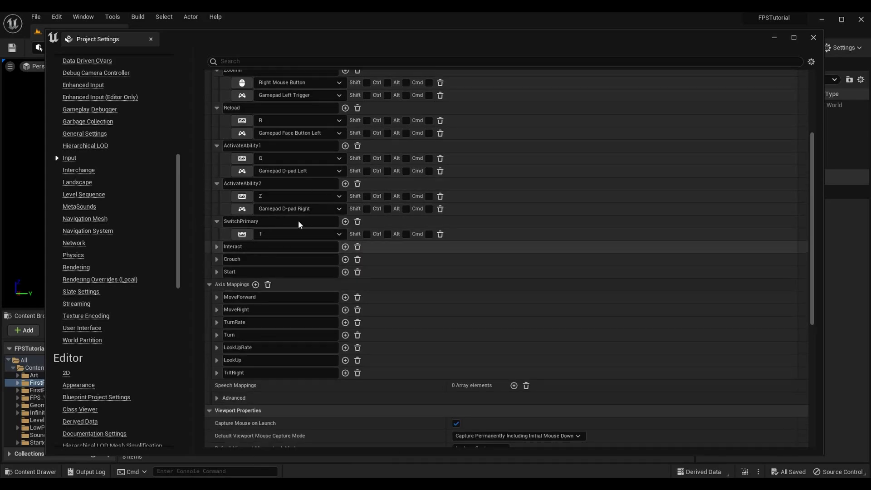
{"action": "left_click", "coordinate": [345, 221]}
{"action": "left_click", "coordinate": [330, 245]}
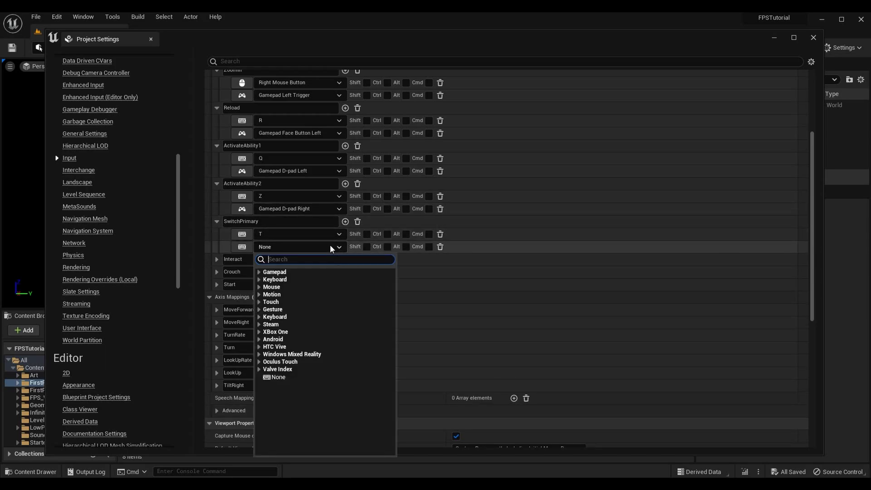
{"action": "type", "text": "gamepad face button"}
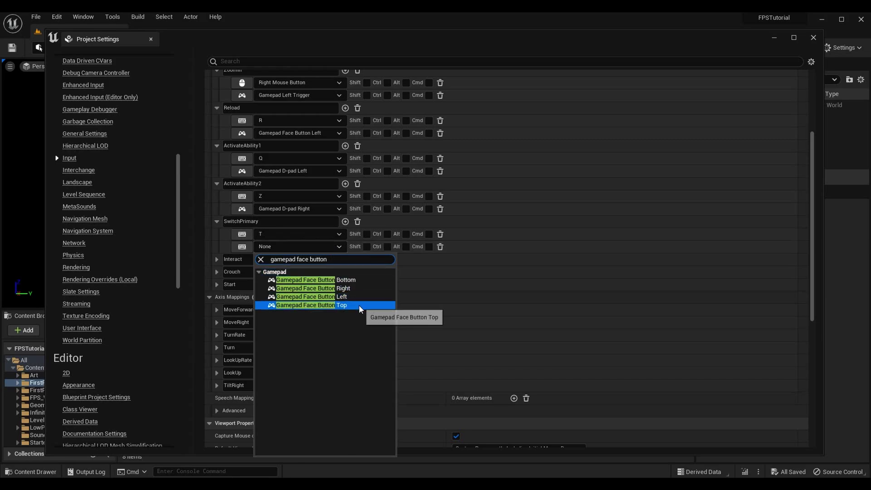
{"action": "left_click", "coordinate": [358, 305]}
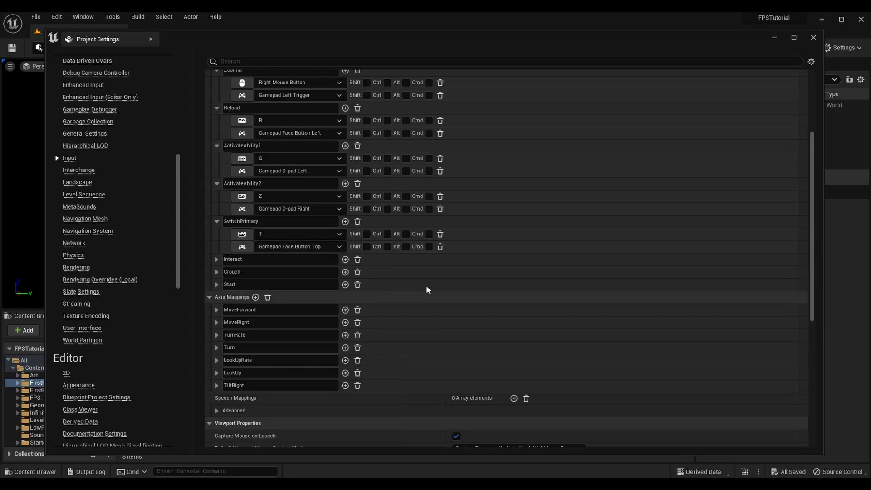
Bind Interact's empty key row to Gamepad Face Button Left.
{"action": "left_click", "coordinate": [216, 259]}
{"action": "scroll", "coordinate": [283, 277], "scroll_direction": "up", "scroll_amount": 1}
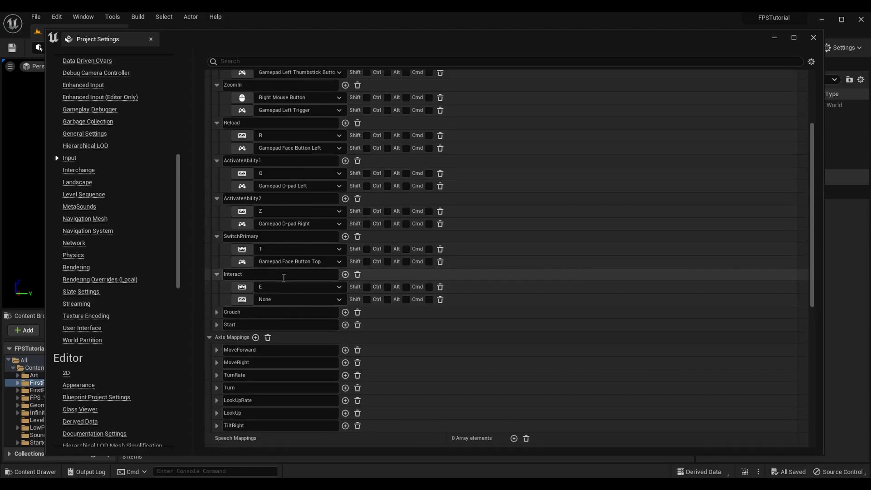
{"action": "left_click", "coordinate": [314, 303]}
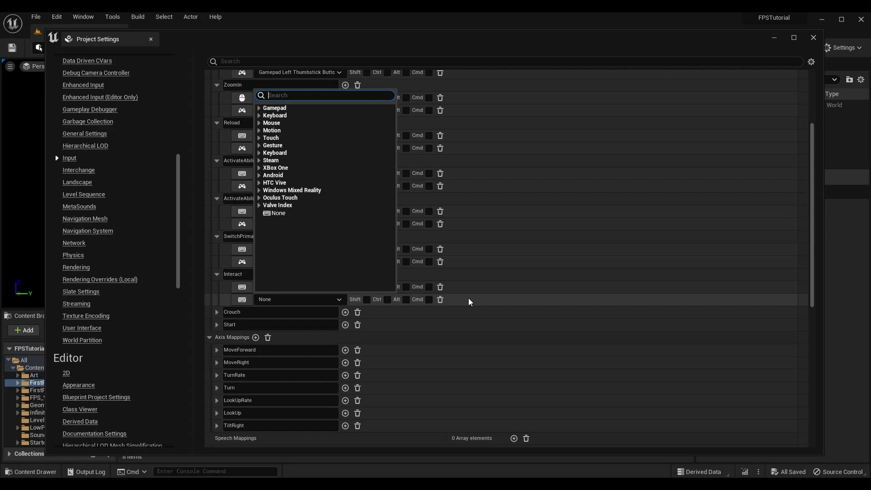
{"action": "type", "text": "gamepad left button"}
{"action": "left_click", "coordinate": [358, 117]}
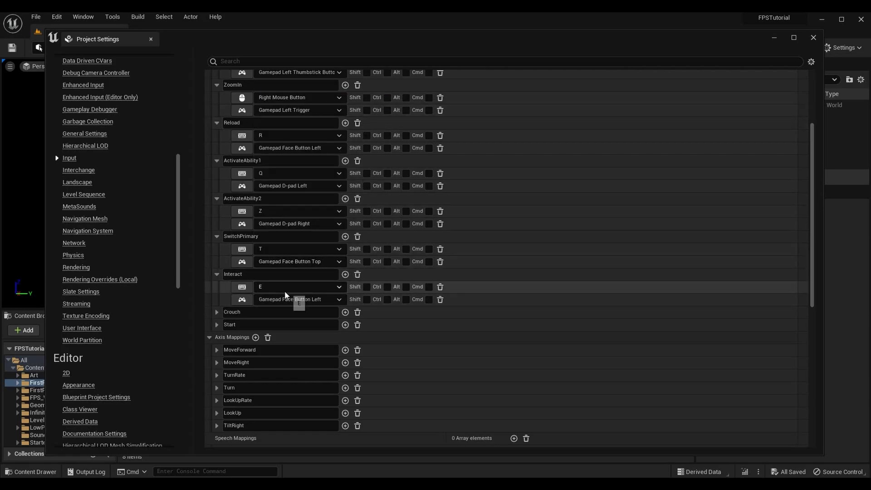
Add Gamepad D-pad Down as Crouch's second key alongside C.
{"action": "scroll", "coordinate": [295, 282], "scroll_direction": "down", "scroll_amount": 3}
{"action": "left_click", "coordinate": [217, 250]}
{"action": "scroll", "coordinate": [288, 264], "scroll_direction": "down", "scroll_amount": 2}
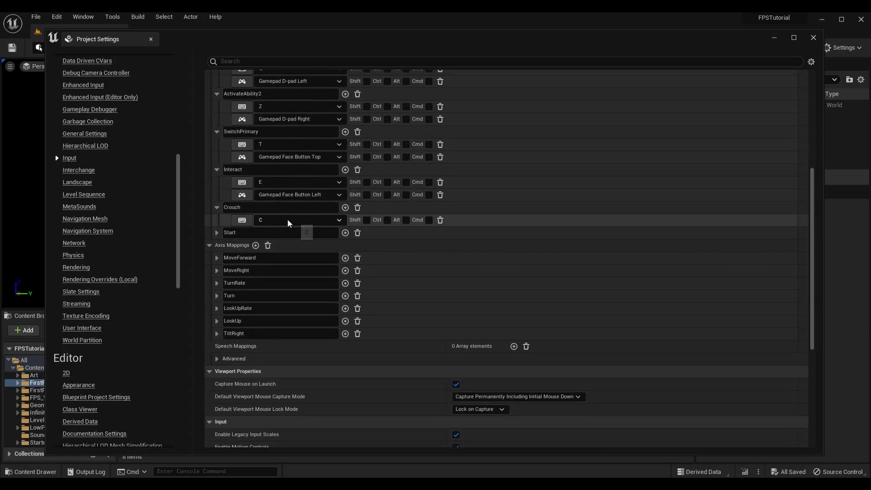
{"action": "left_click", "coordinate": [287, 219]}
{"action": "left_click", "coordinate": [346, 208]}
{"action": "left_click", "coordinate": [301, 233]}
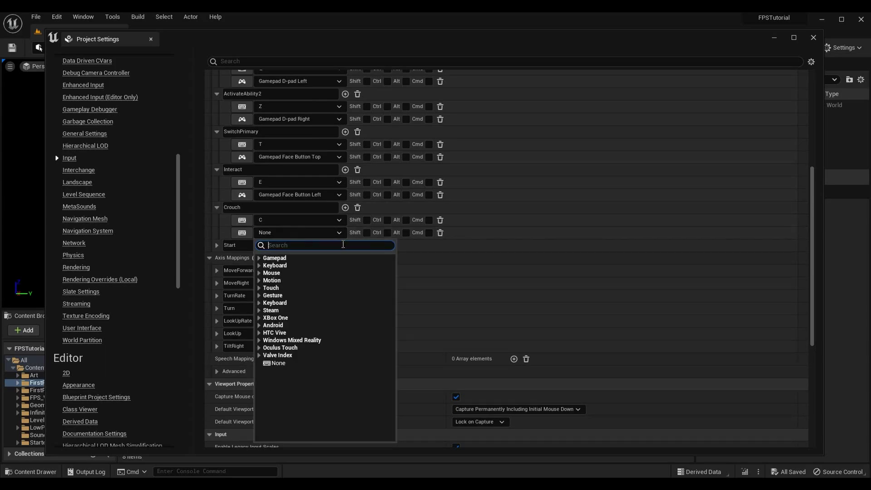
{"action": "type", "text": "d-pad"}
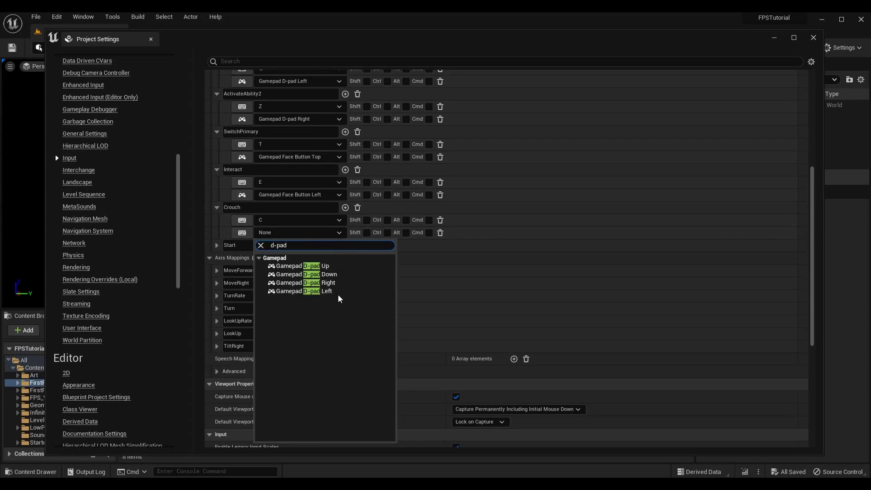
{"action": "left_click", "coordinate": [329, 273]}
Add Gamepad Special Right as Start's second key alongside P.
{"action": "left_click", "coordinate": [216, 245]}
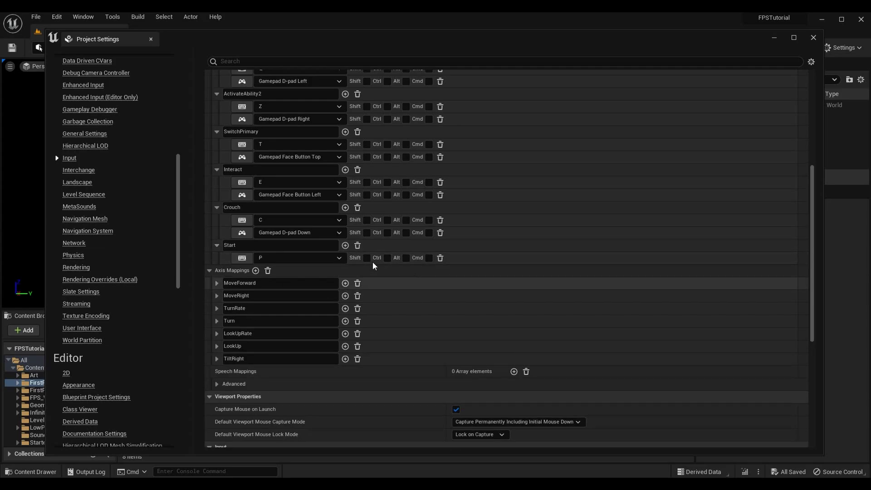
{"action": "left_click", "coordinate": [344, 245]}
{"action": "left_click", "coordinate": [291, 274]}
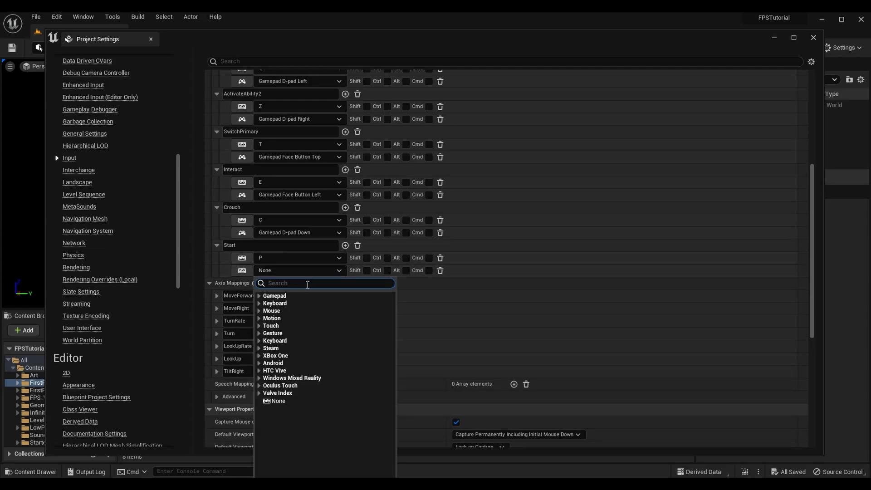
{"action": "type", "text": "gamepad special"}
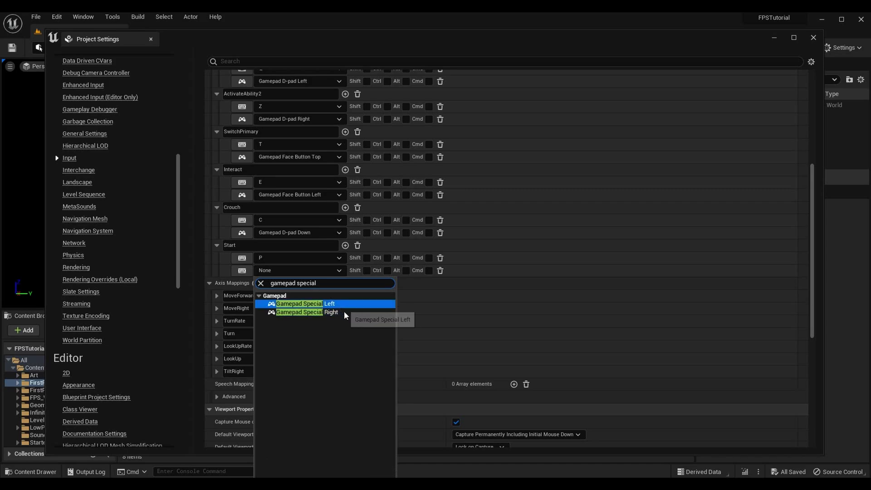
{"action": "left_click", "coordinate": [344, 312]}
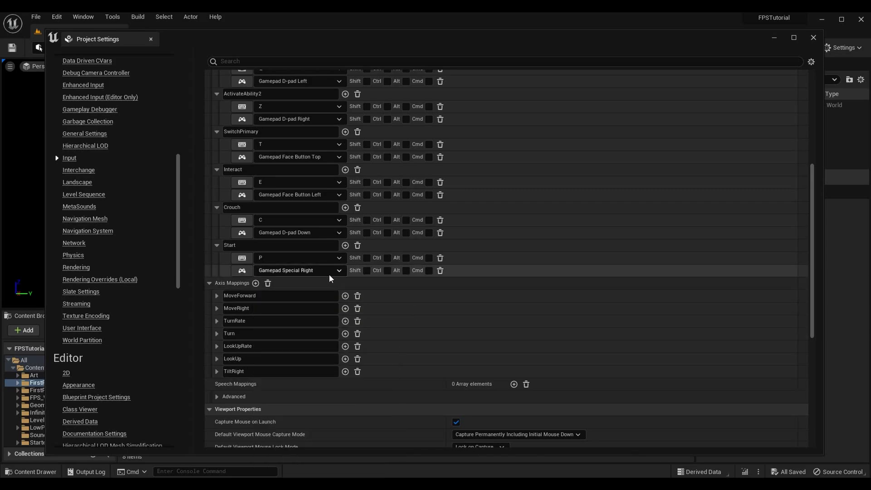
{"action": "scroll", "coordinate": [328, 272], "scroll_direction": "up", "scroll_amount": 3}
Collapse the Sprint through Start action mappings.
{"action": "left_click", "coordinate": [217, 92]}
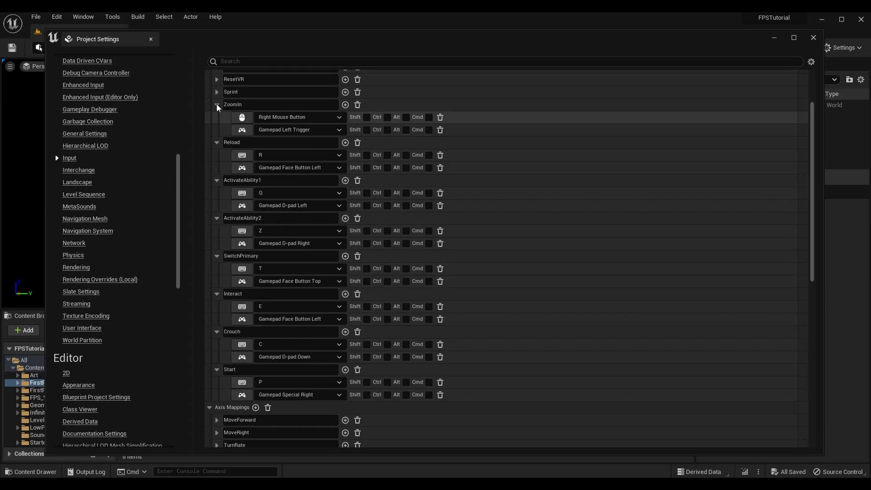
{"action": "left_click", "coordinate": [216, 104]}
{"action": "left_click", "coordinate": [217, 117]}
{"action": "left_click", "coordinate": [216, 130]}
{"action": "left_click", "coordinate": [217, 142]}
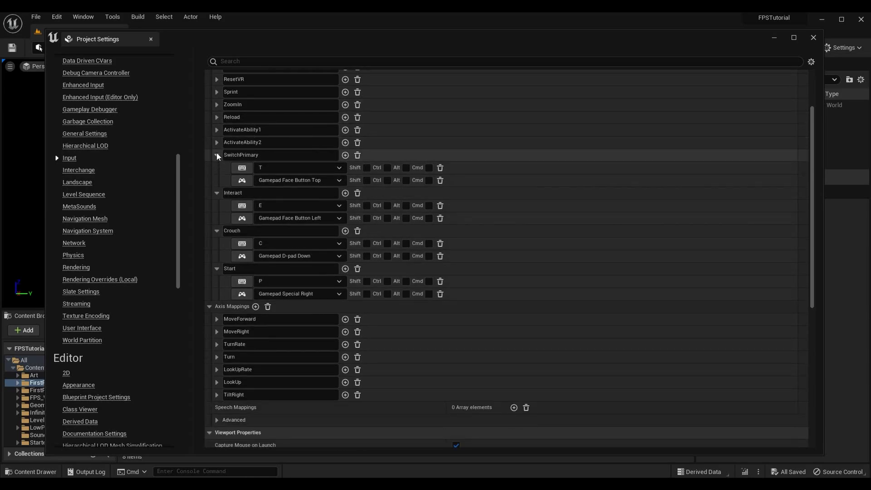
{"action": "left_click", "coordinate": [216, 154]}
{"action": "left_click", "coordinate": [216, 167]}
{"action": "left_click", "coordinate": [217, 180]}
{"action": "left_click", "coordinate": [216, 192]}
Add two new key rows to TiltRight and give the third row scale -1.0.
{"action": "scroll", "coordinate": [276, 233], "scroll_direction": "down", "scroll_amount": 1}
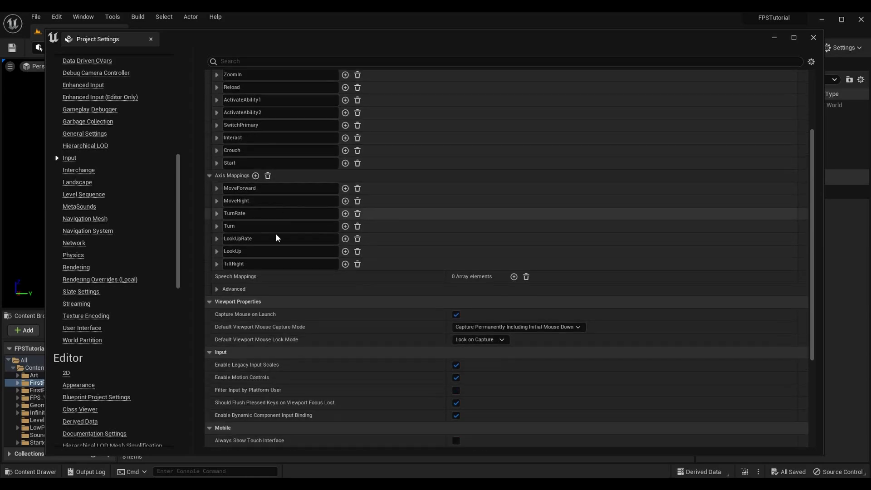
{"action": "left_click", "coordinate": [214, 264]}
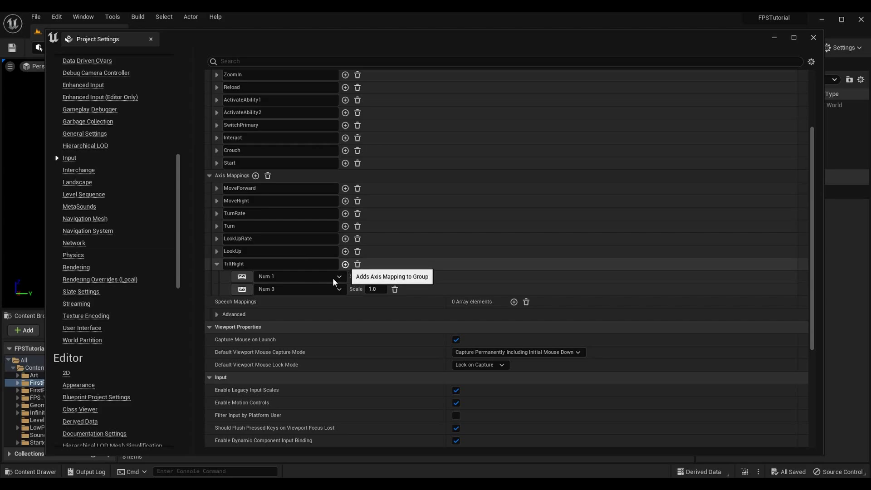
{"action": "left_click", "coordinate": [345, 264]}
{"action": "left_click", "coordinate": [344, 264]}
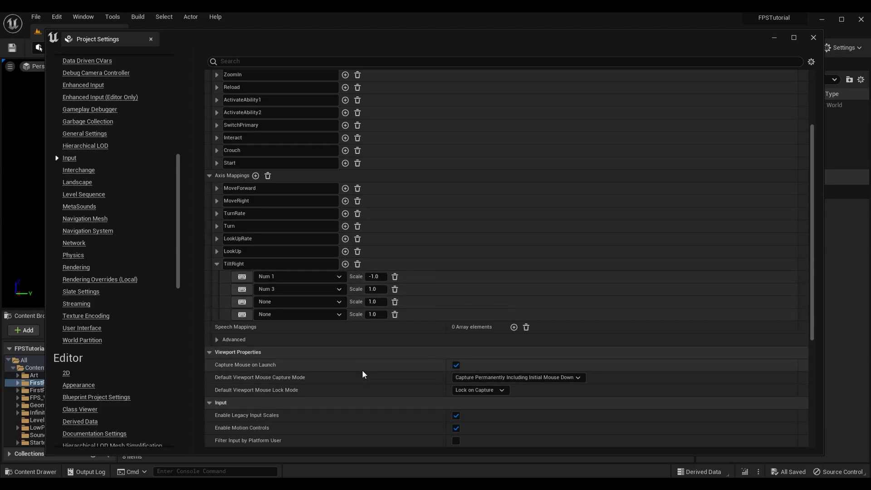
{"action": "left_click", "coordinate": [283, 300]}
{"action": "left_click", "coordinate": [286, 301]}
{"action": "left_click", "coordinate": [376, 302]}
{"action": "type", "text": "-1.0"}
{"action": "key", "text": "Return"}
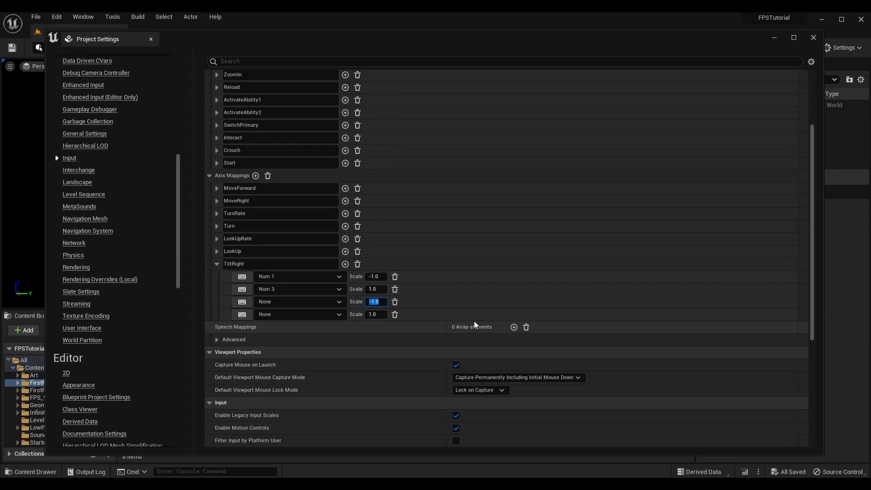
Bind TiltRight's third row to Gamepad Left Shoulder and fourth row to Gamepad Right Shoulder.
{"action": "left_click", "coordinate": [305, 301]}
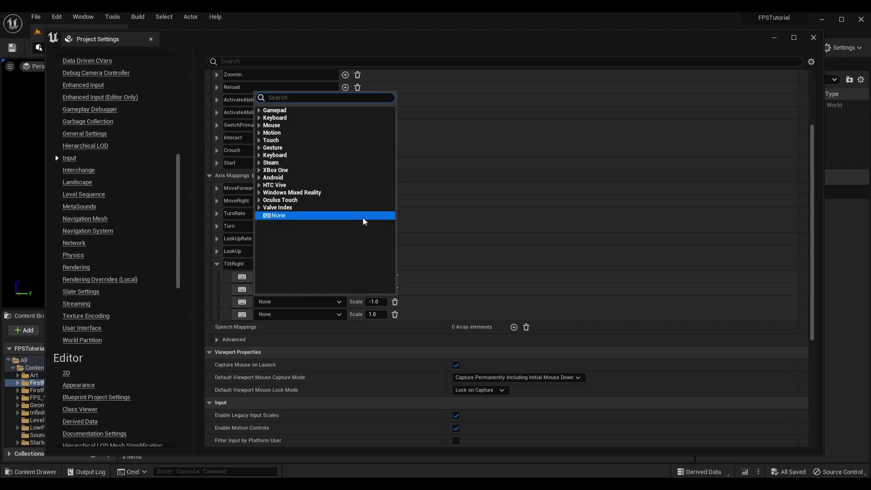
{"action": "type", "text": "left shoulder"}
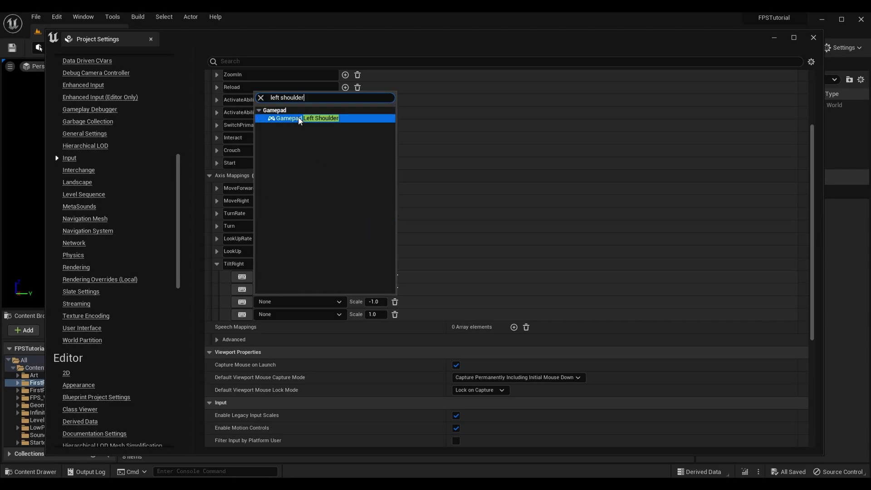
{"action": "left_click", "coordinate": [298, 116]}
{"action": "left_click", "coordinate": [299, 315]}
{"action": "type", "text": "game pad right shoulkder"}
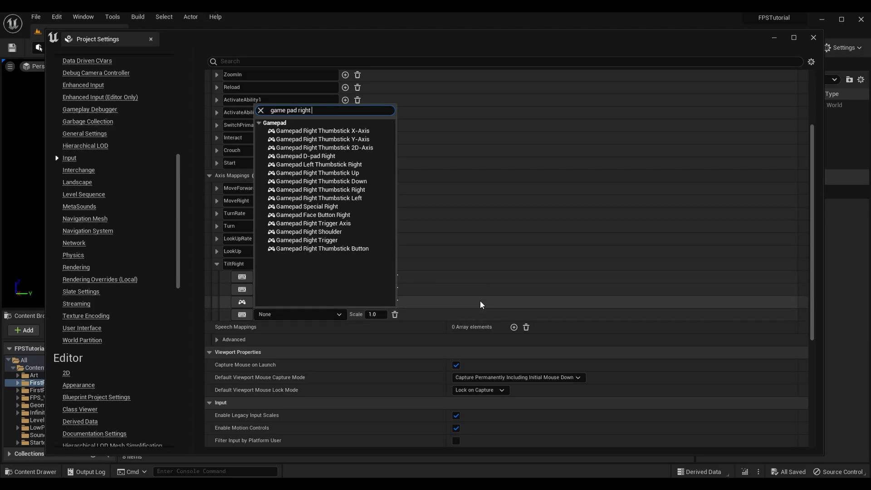
{"action": "key", "text": "BackSpace"}
{"action": "key", "text": "BackSpace"}
{"action": "key", "text": "BackSpace"}
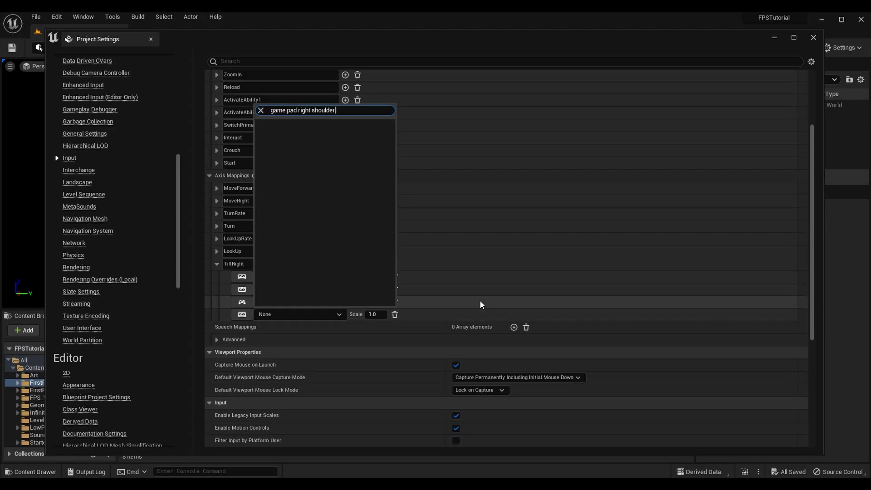
{"action": "left_click", "coordinate": [311, 134]}
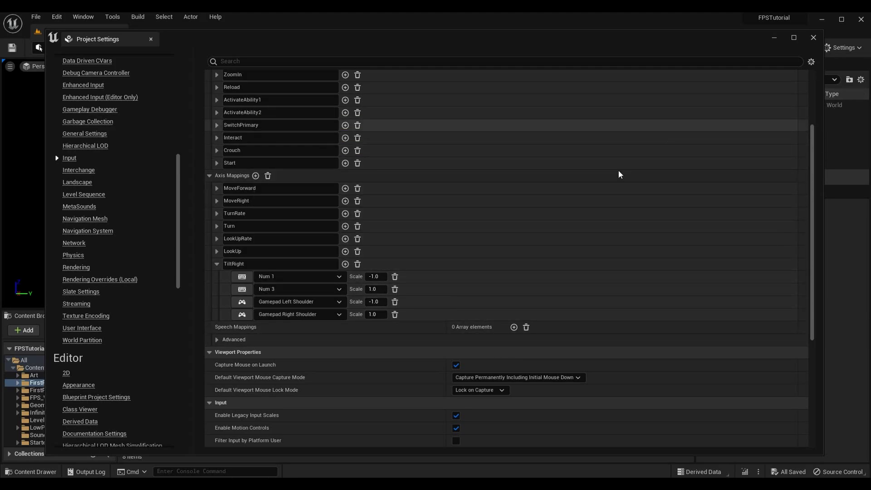
{"action": "left_click", "coordinate": [217, 263]}
Close the Project Settings window to return to the level editor.
{"action": "scroll", "coordinate": [657, 243], "scroll_direction": "up", "scroll_amount": 5}
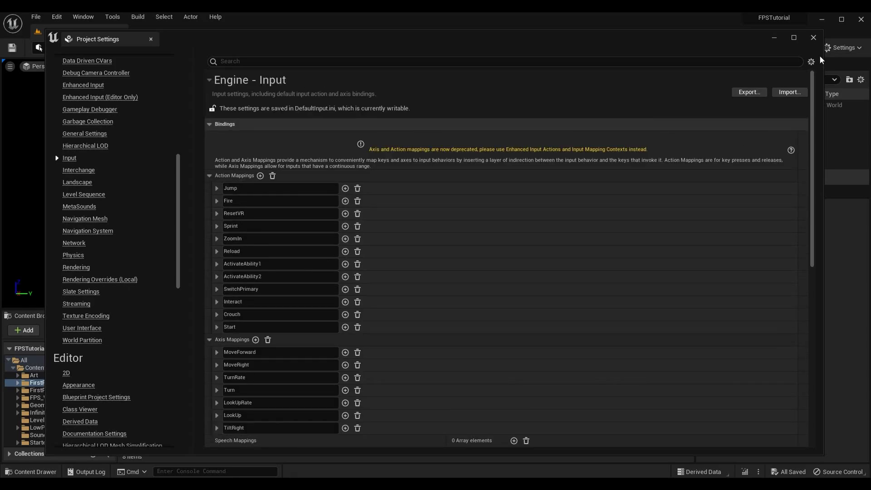
{"action": "left_click", "coordinate": [813, 37]}
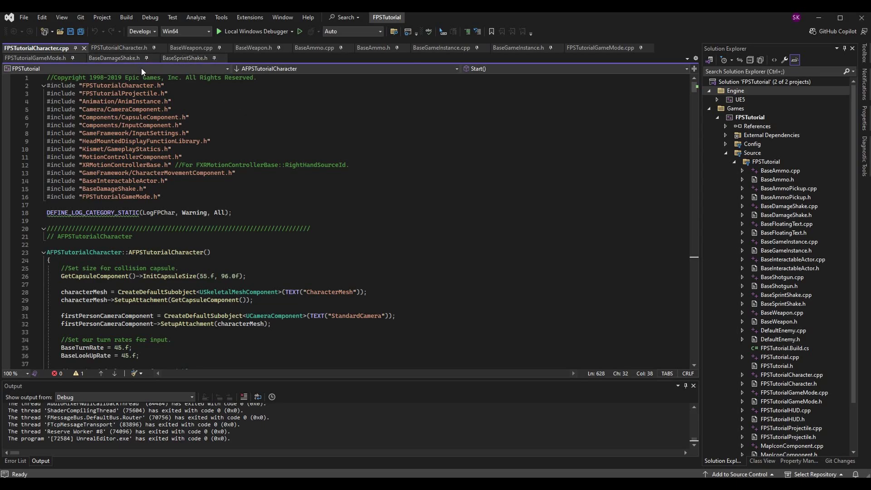
In BaseDamageShake.h, delete the trailing //UMatineeCameraShake comment on the class line and save.
{"action": "scroll", "coordinate": [815, 240], "scroll_direction": "down", "scroll_amount": 2}
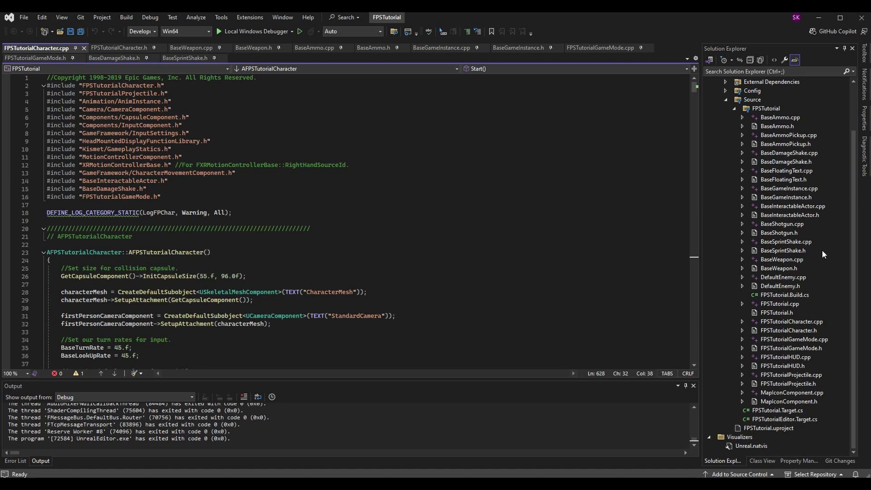
{"action": "left_click", "coordinate": [115, 58]}
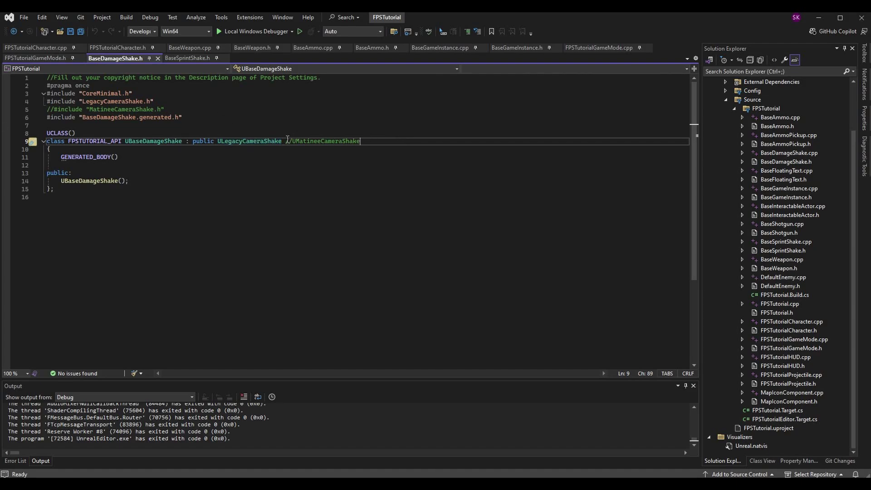
{"action": "left_click_drag", "start_coordinate": [285, 141], "coordinate": [315, 149]}
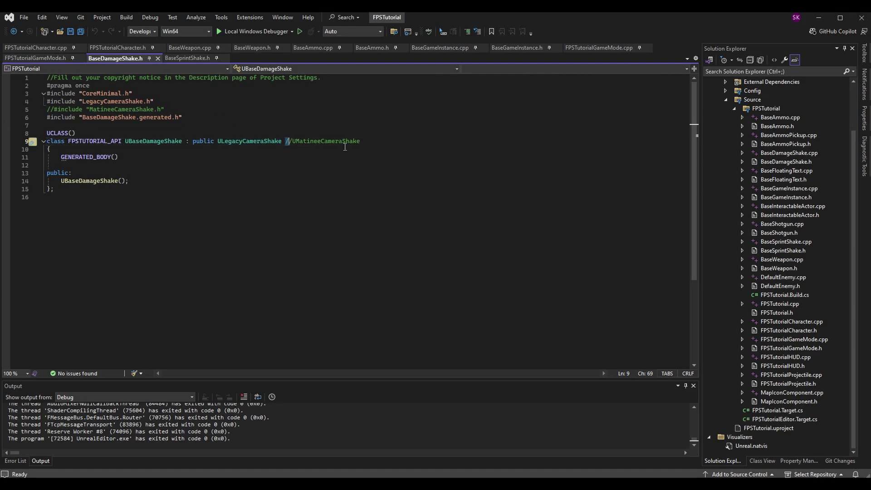
{"action": "double_click", "coordinate": [312, 141]}
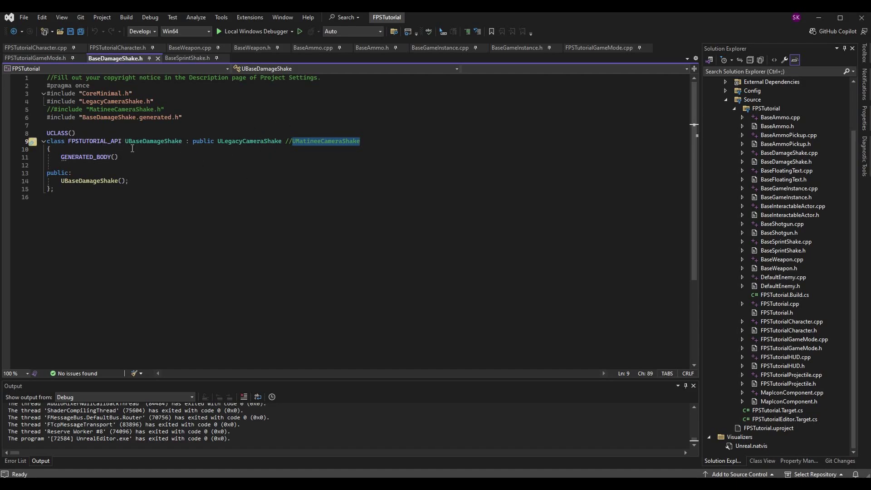
{"action": "double_click", "coordinate": [148, 141]}
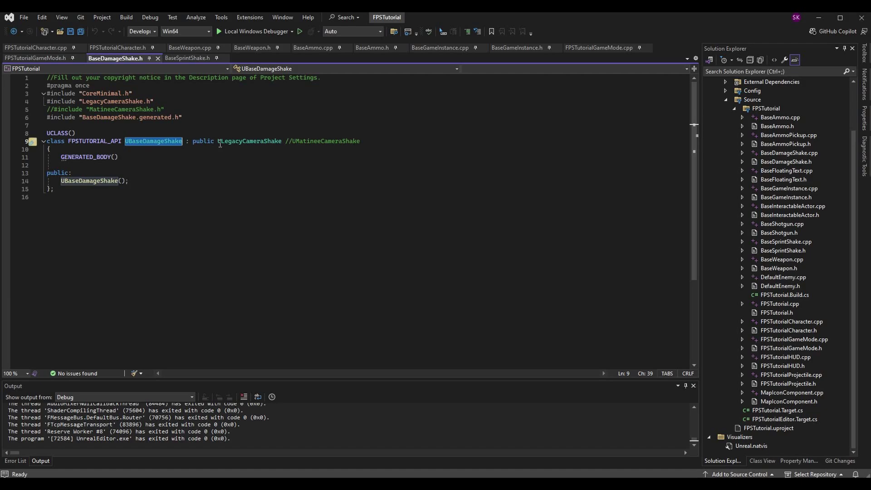
{"action": "double_click", "coordinate": [211, 141]}
{"action": "left_click", "coordinate": [323, 141]}
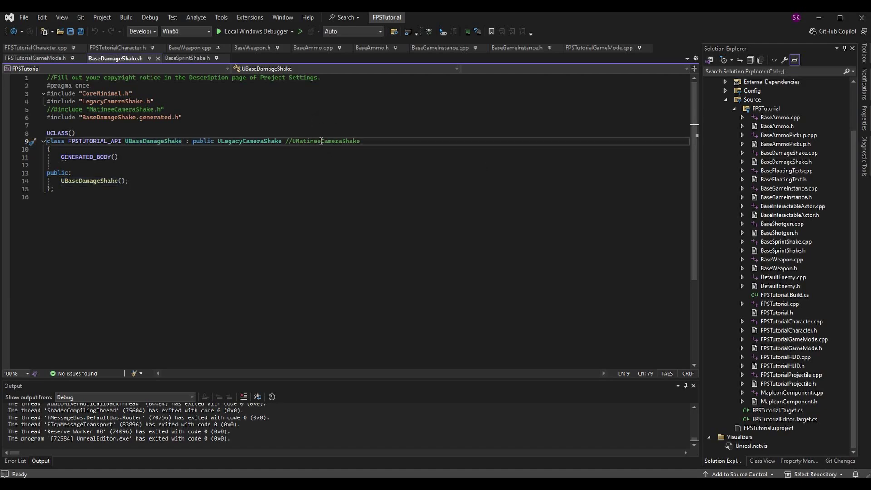
{"action": "double_click", "coordinate": [321, 141]}
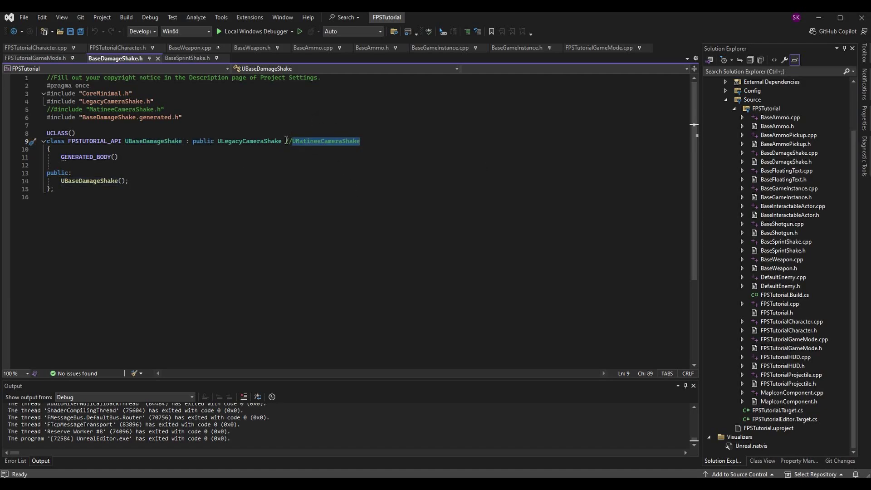
{"action": "double_click", "coordinate": [253, 141]}
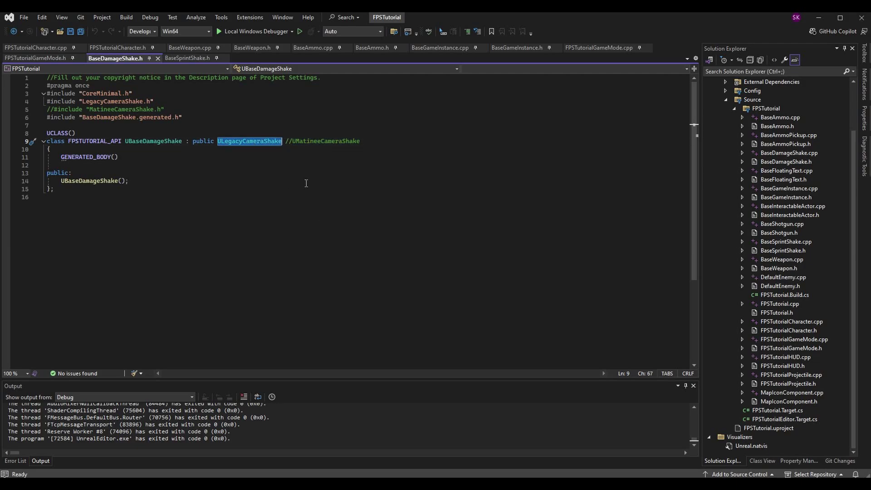
{"action": "left_click_drag", "start_coordinate": [286, 141], "coordinate": [361, 141]}
{"action": "key", "text": "Delete"}
{"action": "key", "text": "ctrl+s"}
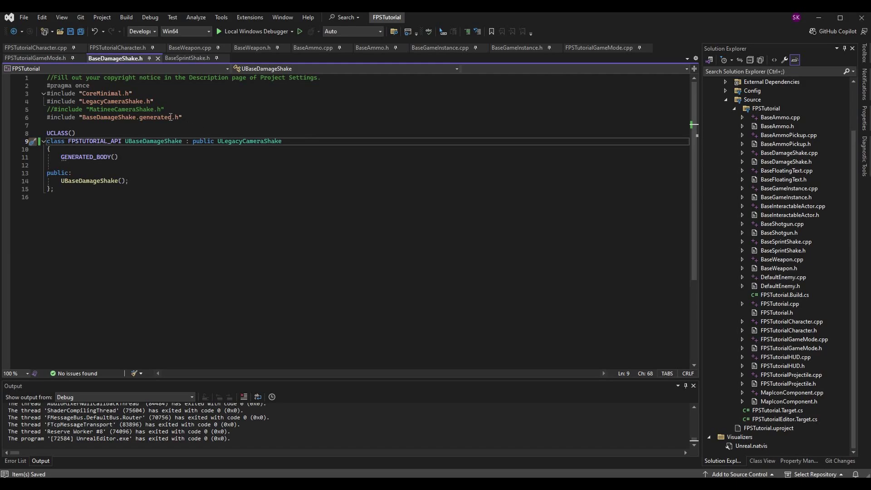
Remove the commented-out MatineeCameraShake.h include, save, and bring up BaseSprintShake.h.
{"action": "left_click_drag", "start_coordinate": [164, 109], "coordinate": [35, 108]}
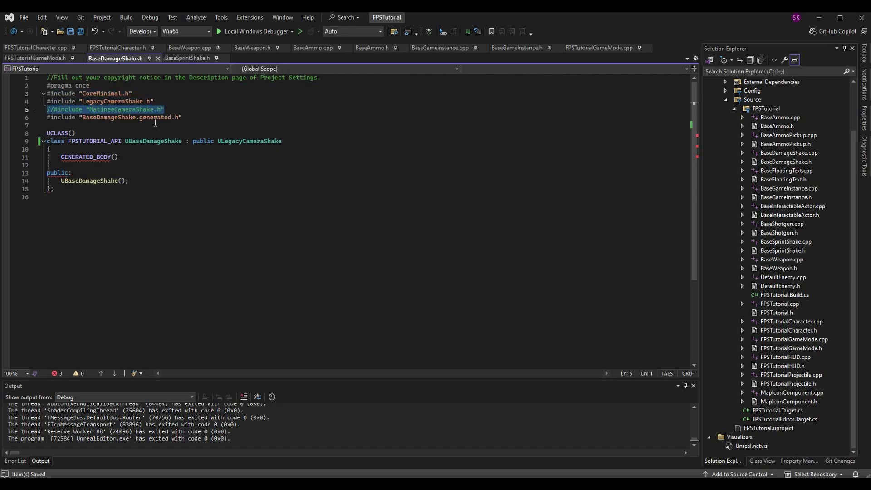
{"action": "left_click", "coordinate": [147, 110]}
{"action": "left_click_drag", "start_coordinate": [181, 109], "coordinate": [38, 111]}
{"action": "key", "text": "BackSpace"}
{"action": "key", "text": "BackSpace"}
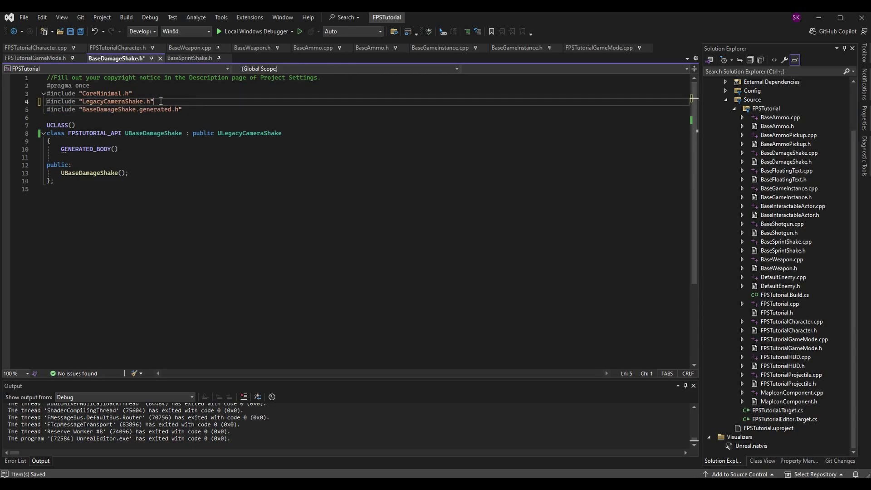
{"action": "triple_click", "coordinate": [137, 101]}
{"action": "left_click", "coordinate": [339, 77]}
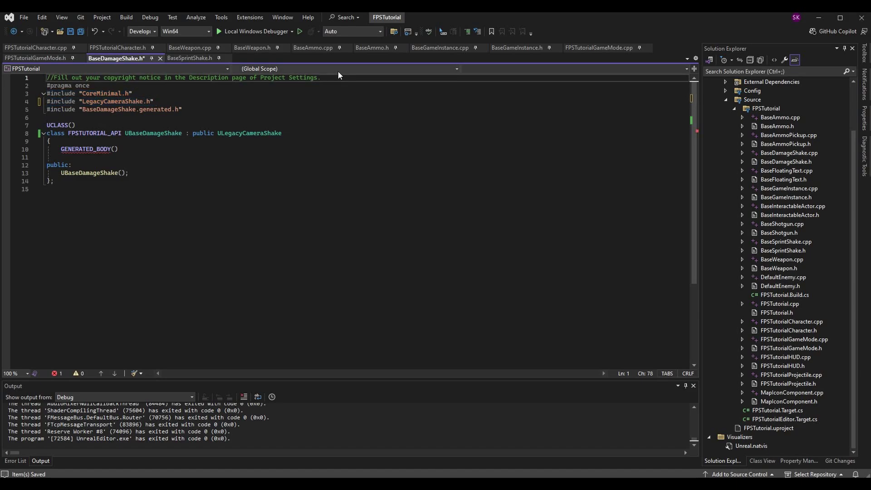
{"action": "key", "text": "ctrl+s"}
{"action": "left_click", "coordinate": [190, 58]}
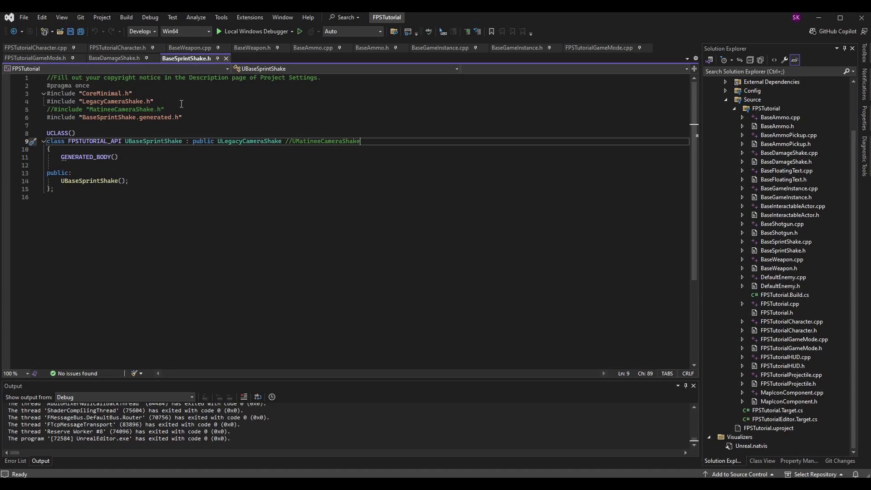
Delete the commented Matinee include line and the //UMatineeCameraShake comment from BaseSprintShake.h.
{"action": "triple_click", "coordinate": [136, 110]}
{"action": "key", "text": "Delete"}
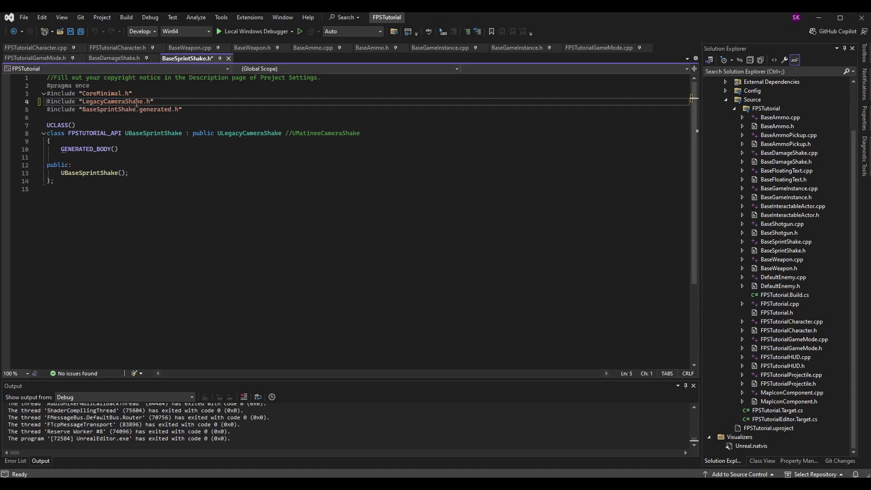
{"action": "double_click", "coordinate": [350, 134]}
{"action": "key", "text": "Delete"}
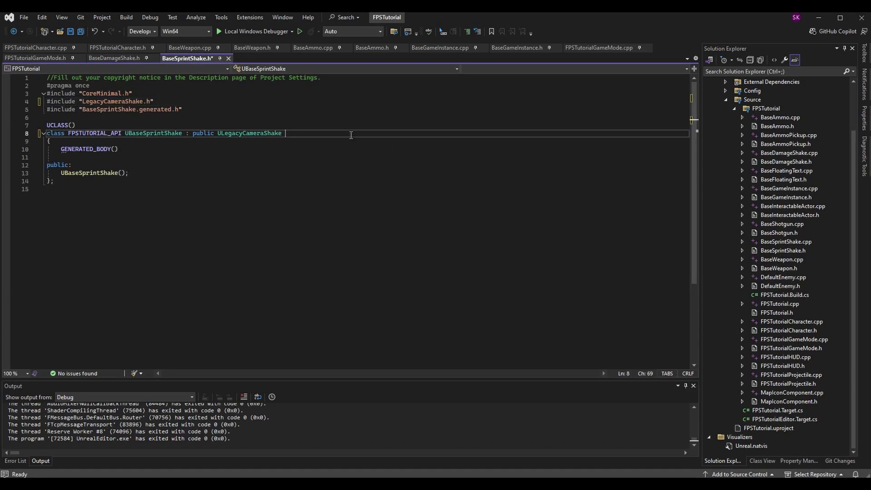
{"action": "double_click", "coordinate": [250, 133]}
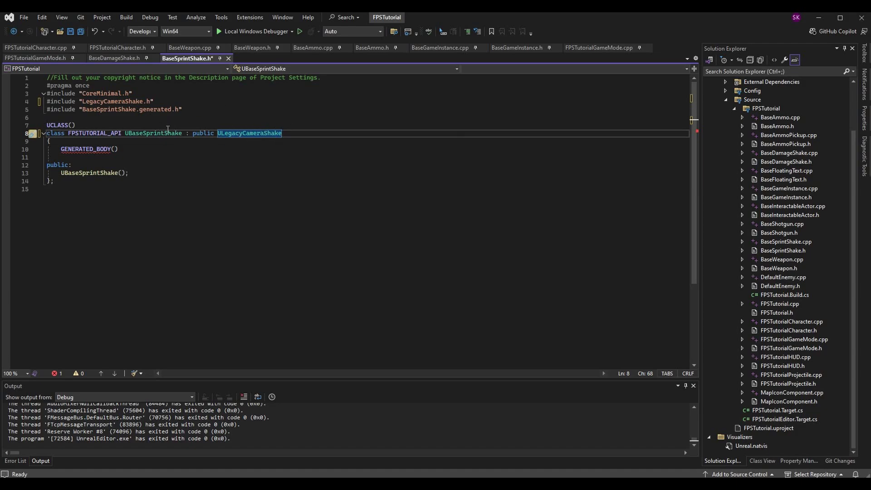
Save the header and launch FPSTutorial with the Local Windows Debugger.
{"action": "key", "text": "ctrl+s"}
{"action": "left_click", "coordinate": [35, 48]}
{"action": "left_click", "coordinate": [261, 32]}
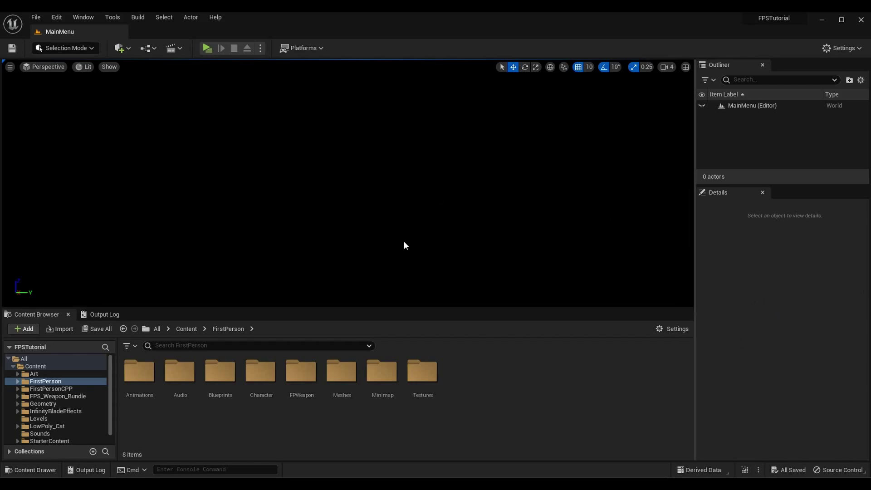
Start Play-In-Editor from the level editor toolbar's Play button.
{"action": "left_click", "coordinate": [206, 48]}
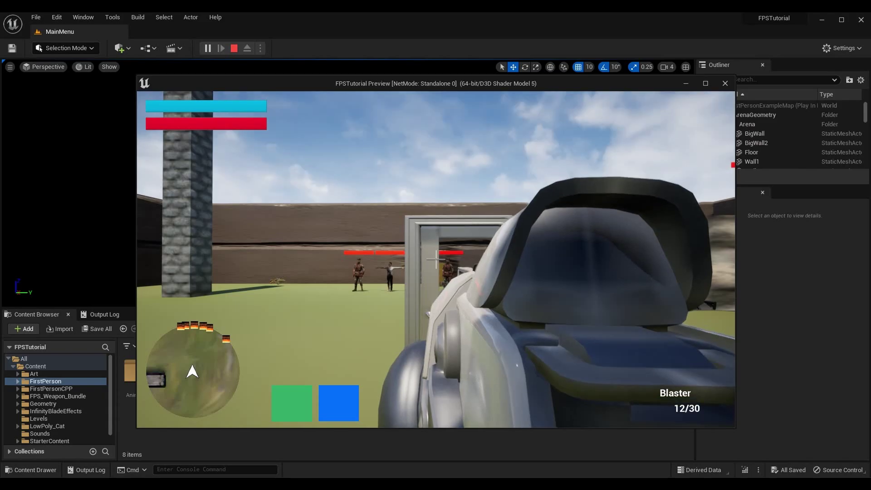
Walk toward the enemies, fire five Blaster shots, reload, then head for the Bruiser pickup.
{"action": "key", "text": "w"}
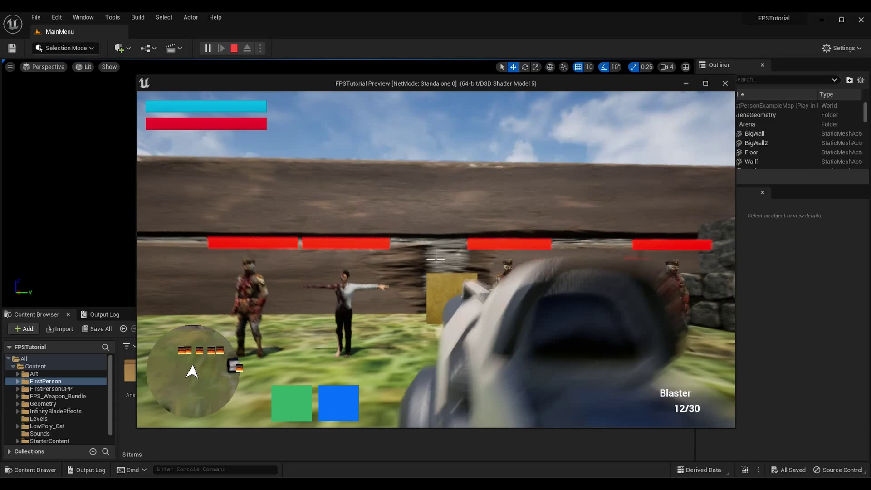
{"action": "left_click", "coordinate": [436, 258]}
{"action": "left_click", "coordinate": [435, 258]}
{"action": "left_click", "coordinate": [436, 258]}
{"action": "left_click", "coordinate": [436, 259]}
{"action": "left_click", "coordinate": [435, 259]}
{"action": "left_click", "coordinate": [435, 259]}
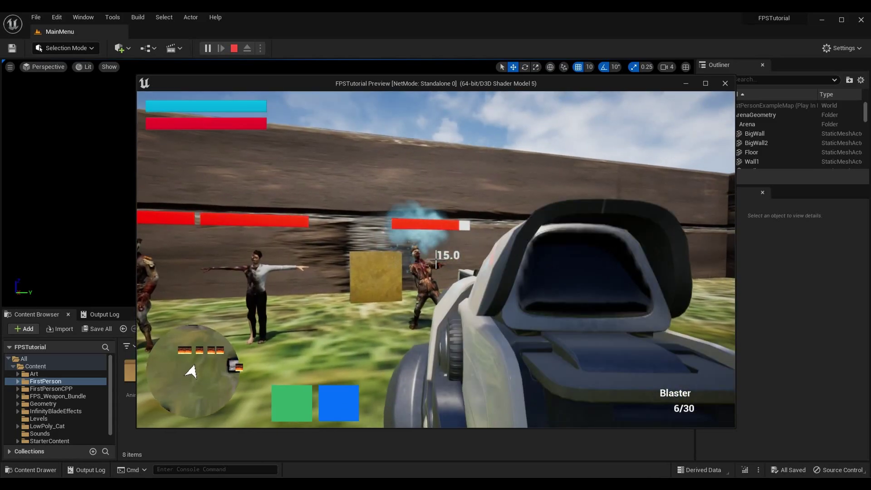
{"action": "key", "text": "r"}
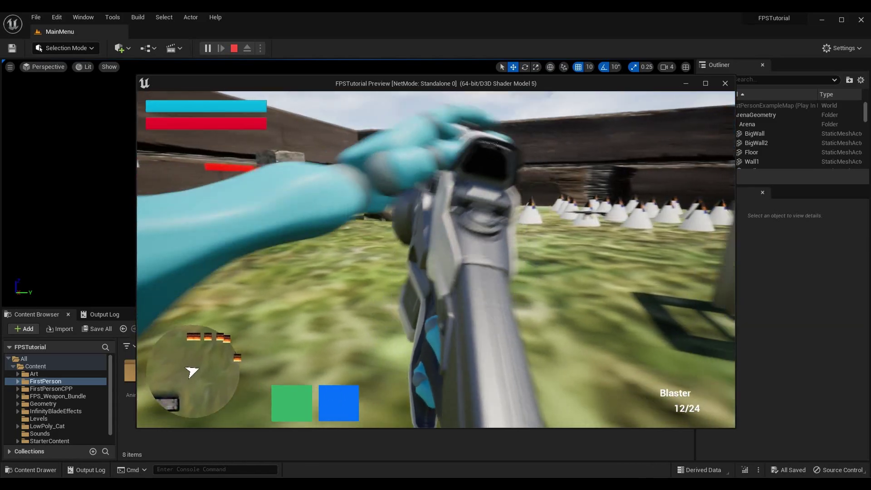
{"action": "key", "text": "w"}
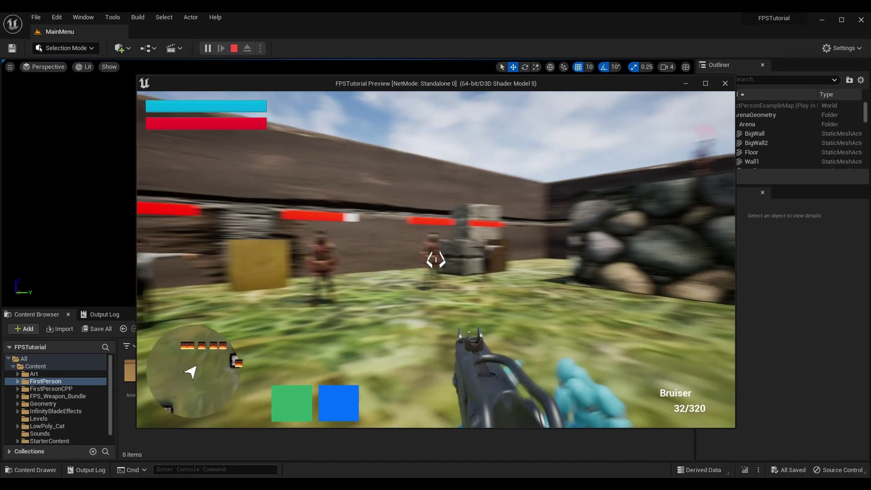
Equip the Kingslayer, aim down sights and back, use both abilities, then return to the rifle.
{"action": "key", "text": "w"}
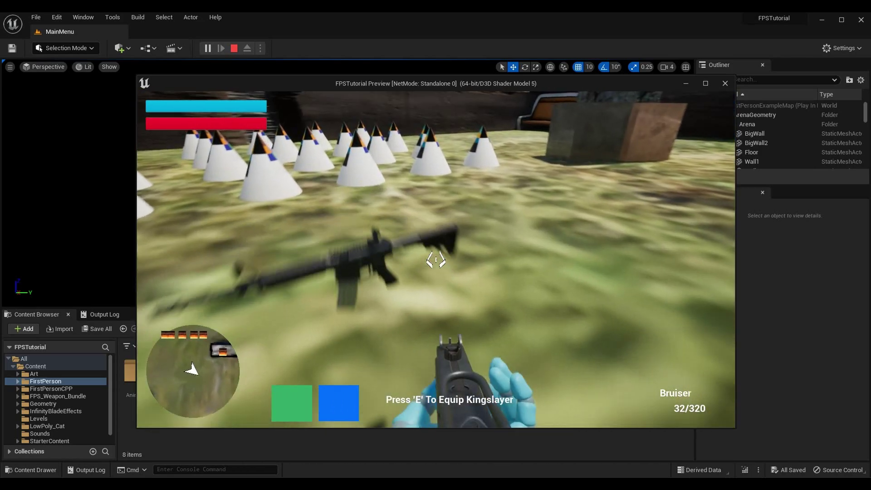
{"action": "key", "text": "e"}
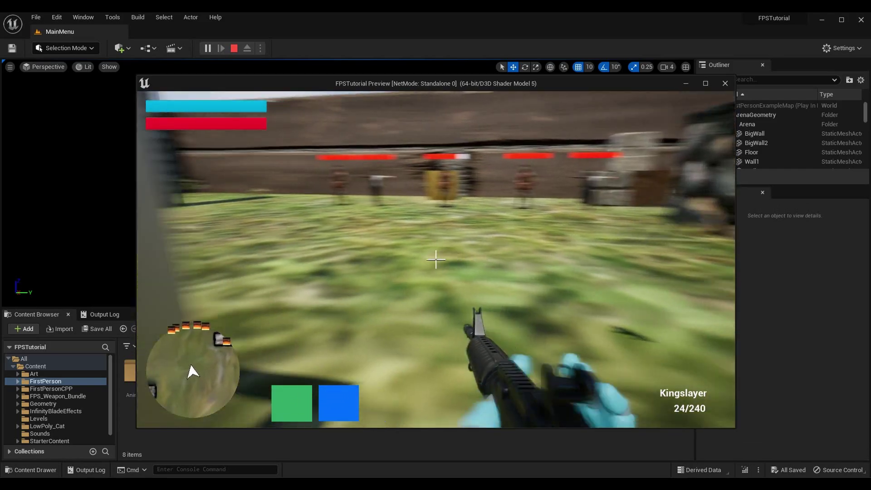
{"action": "right_click", "coordinate": [435, 260]}
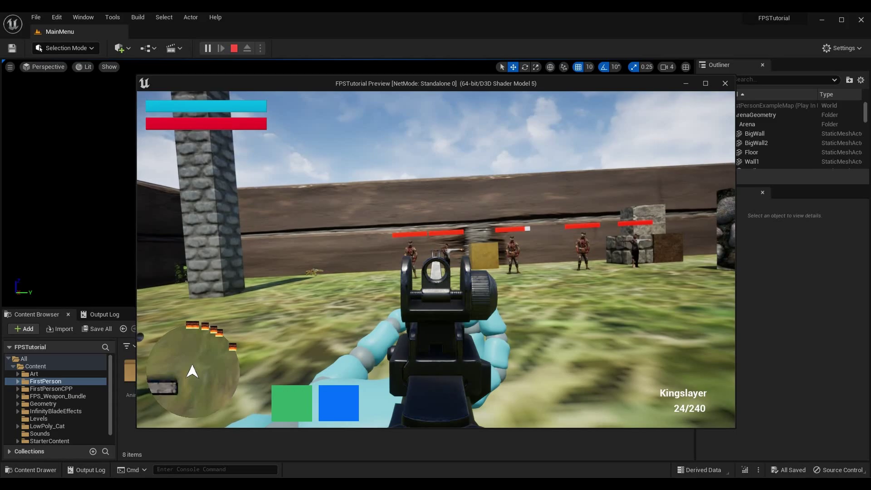
{"action": "right_click", "coordinate": [436, 259]}
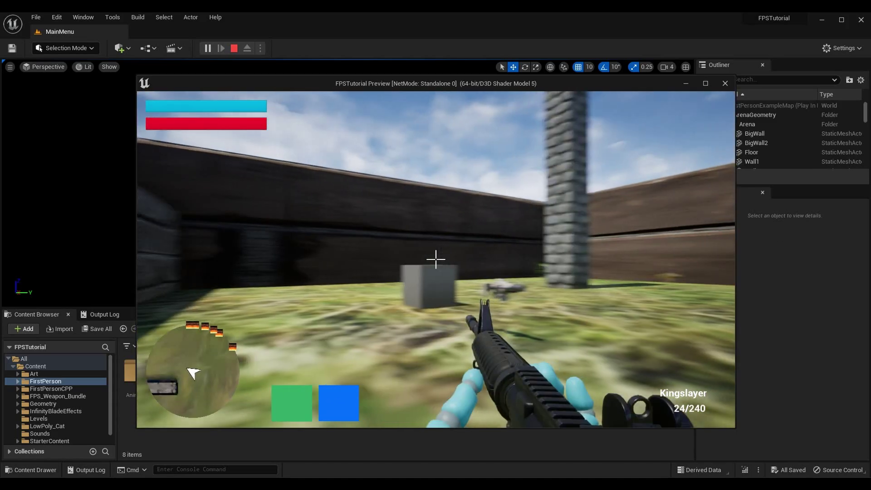
{"action": "key", "text": "shift"}
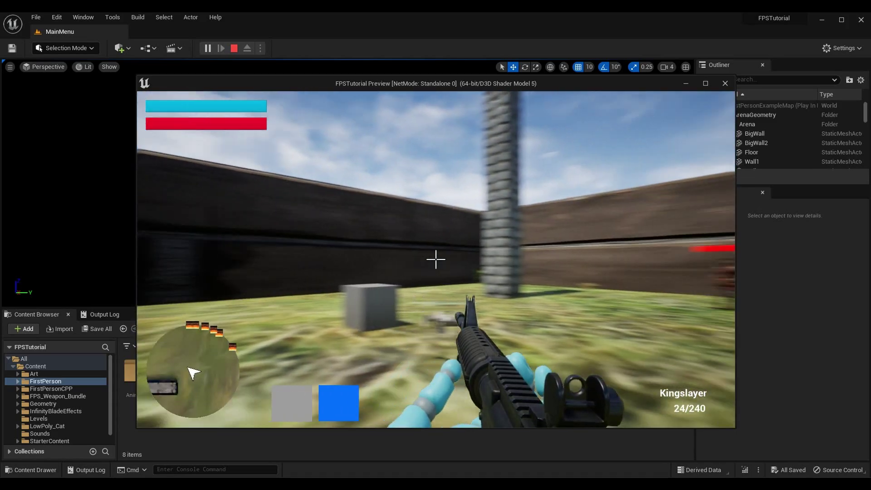
{"action": "key", "text": "2"}
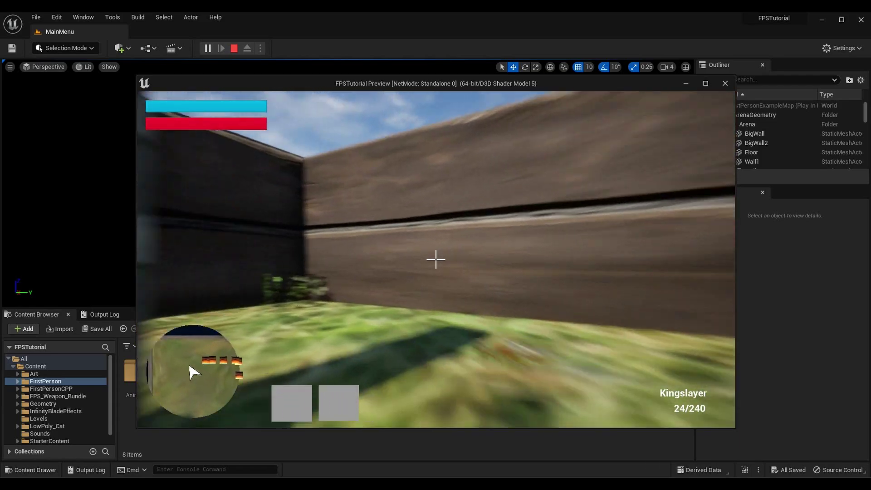
{"action": "key", "text": "w"}
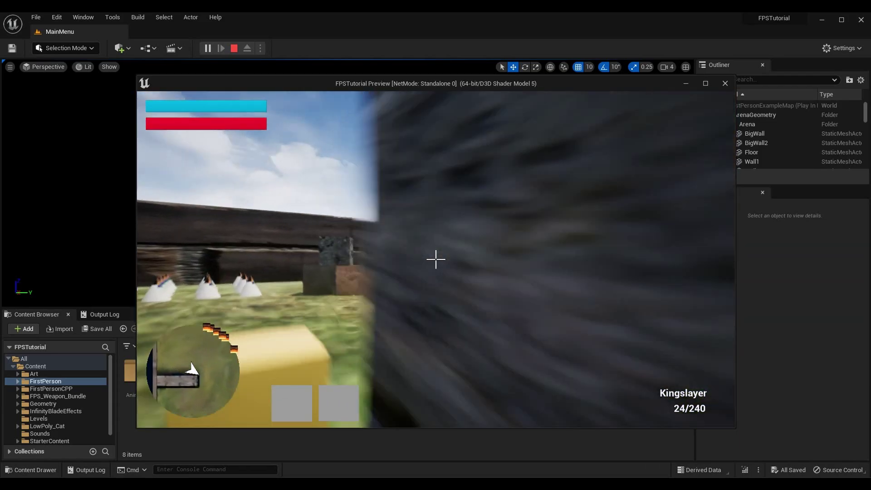
{"action": "key", "text": "1"}
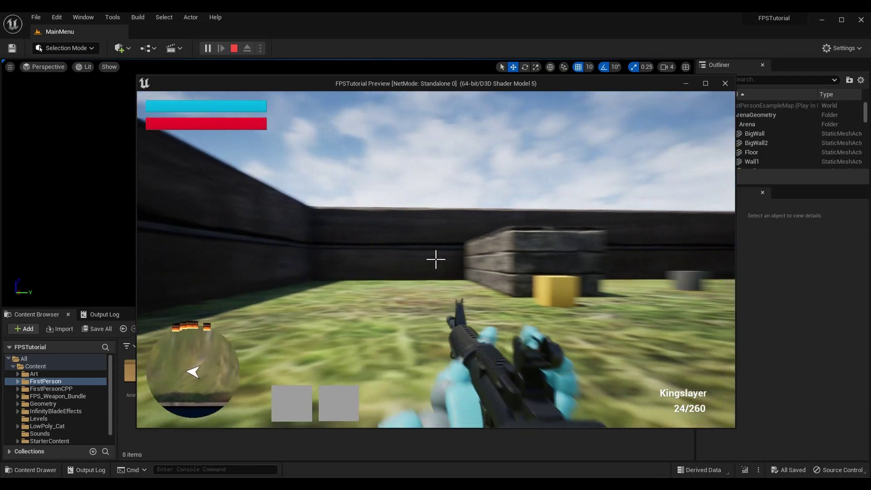
Move around the arena's walls and yellow cube, then open the Pause Menu with P.
{"action": "key", "text": "w"}
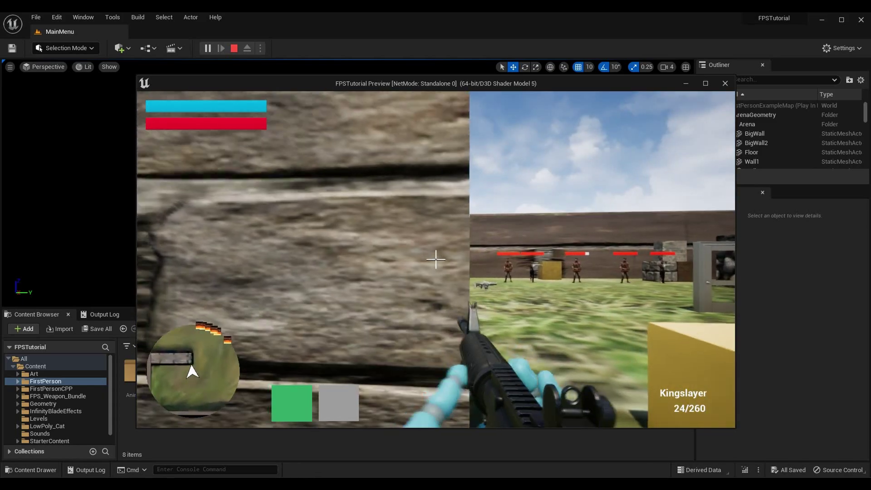
{"action": "key", "text": "w"}
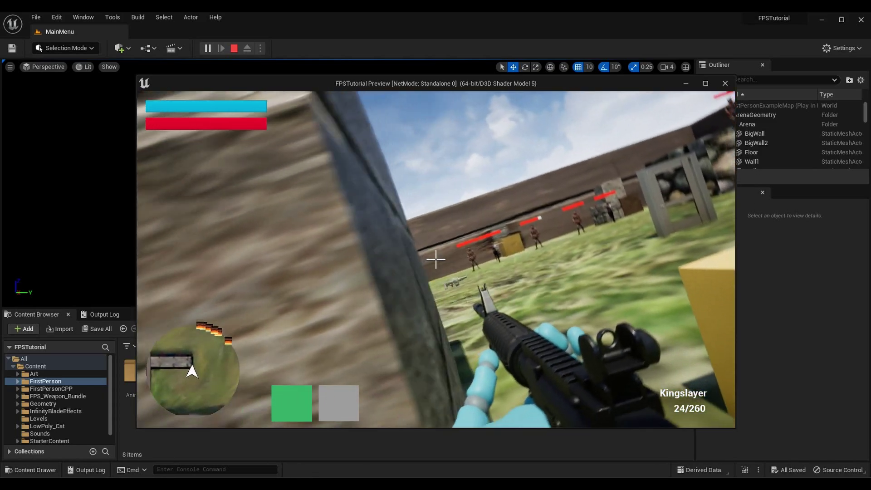
{"action": "key", "text": "w"}
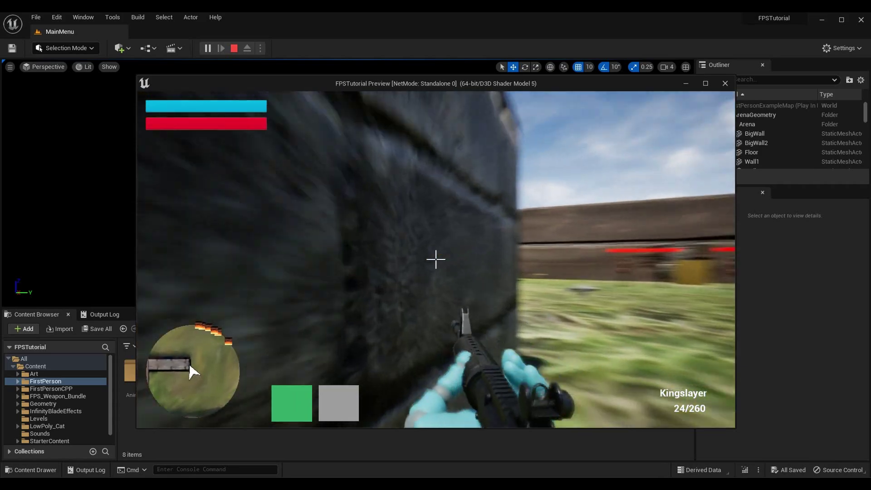
{"action": "key", "text": "w"}
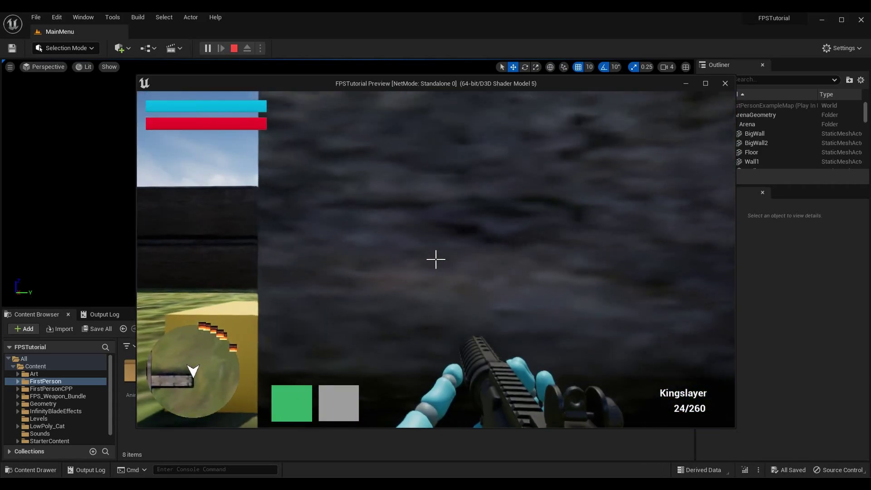
{"action": "key", "text": "w"}
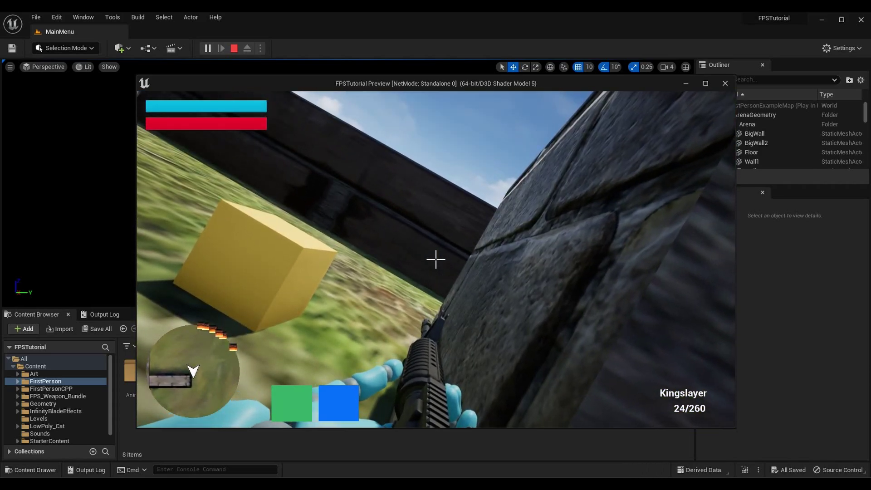
{"action": "key", "text": "w"}
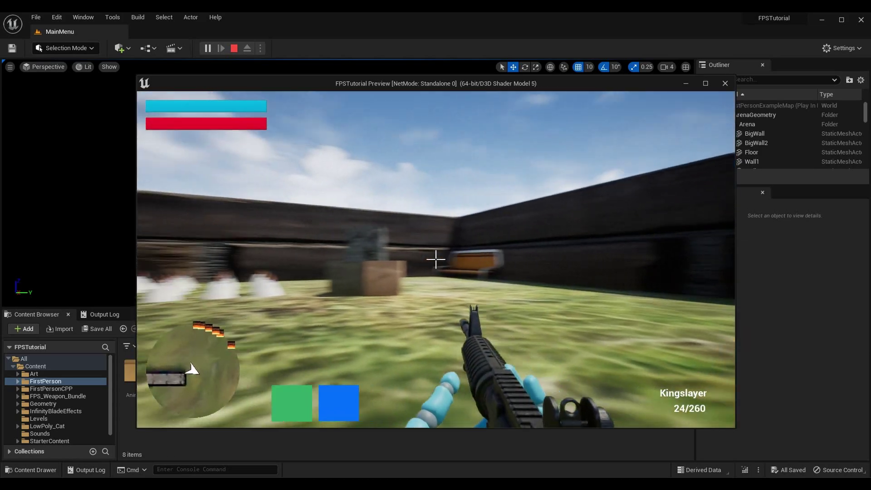
{"action": "key", "text": "w"}
{"action": "key", "text": "p"}
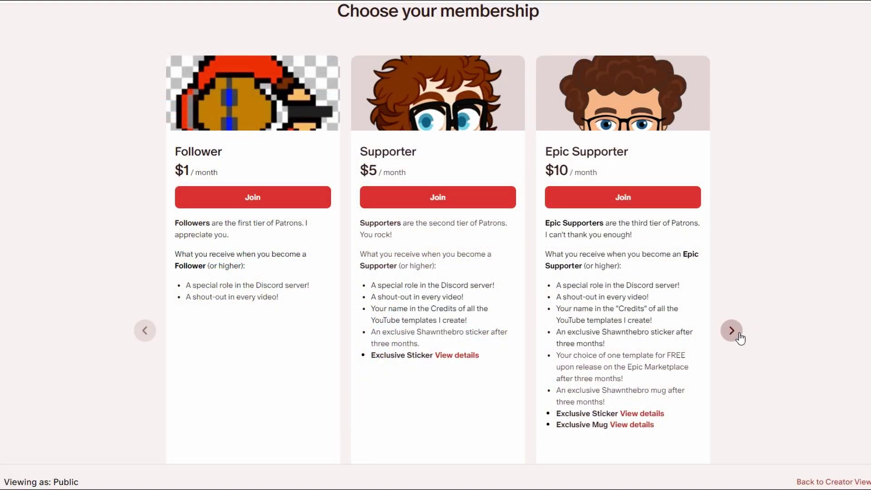
Advance the membership carousel twice past Follower to the Supporter and Epic Supporter tiers.
{"action": "left_click", "coordinate": [734, 332]}
{"action": "scroll", "coordinate": [788, 336], "scroll_direction": "down", "scroll_amount": 1}
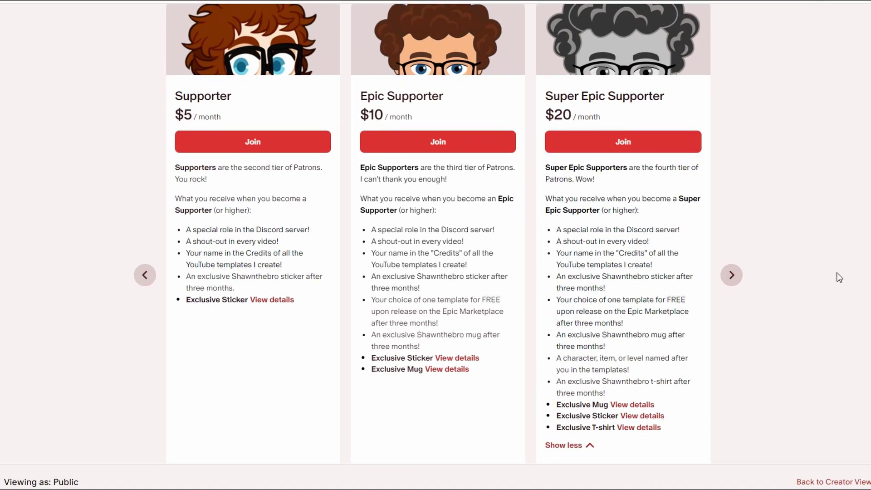
{"action": "left_click", "coordinate": [737, 285]}
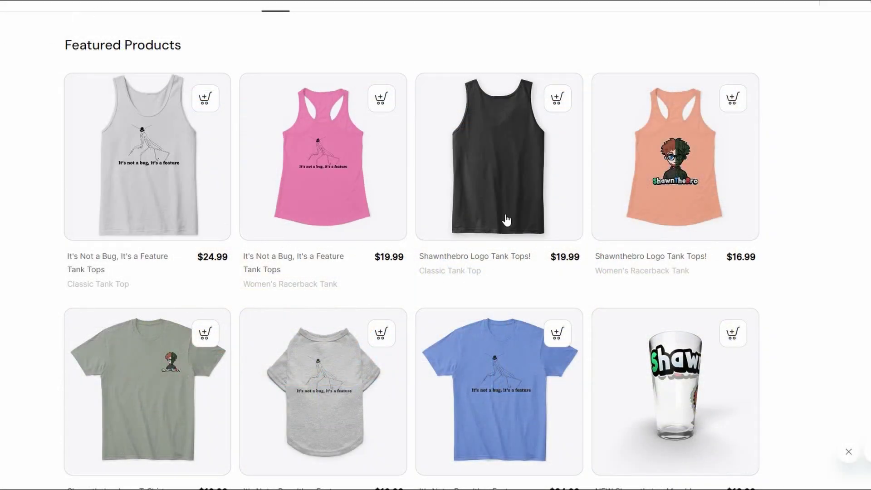
Scroll down to the Featured Products rows with the sticker, hoodie, shorts and socks.
{"action": "scroll", "coordinate": [846, 179], "scroll_direction": "down", "scroll_amount": 5}
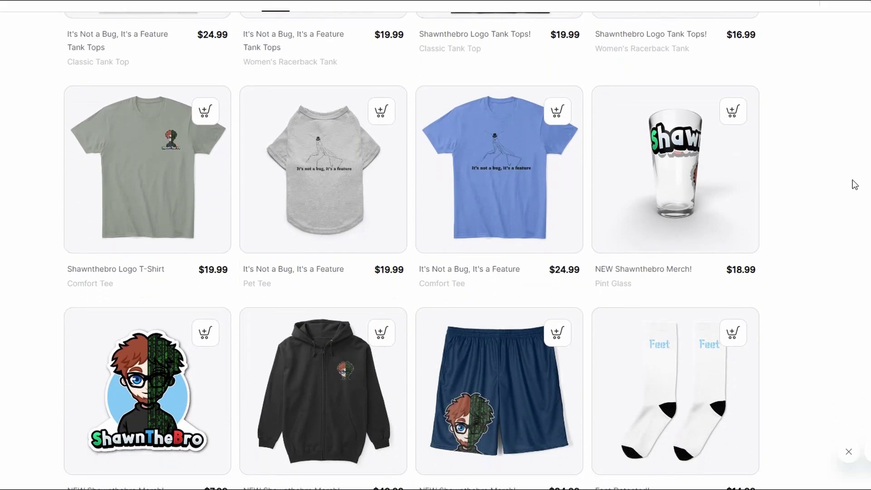
{"action": "scroll", "coordinate": [859, 149], "scroll_direction": "down", "scroll_amount": 1}
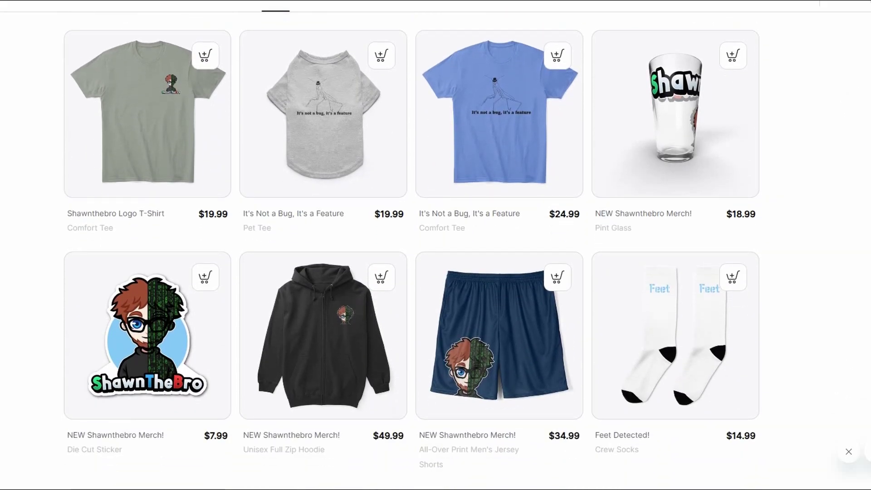
{"action": "scroll", "coordinate": [411, 245], "scroll_direction": "down", "scroll_amount": 3}
{"action": "scroll", "coordinate": [411, 245], "scroll_direction": "down", "scroll_amount": 3}
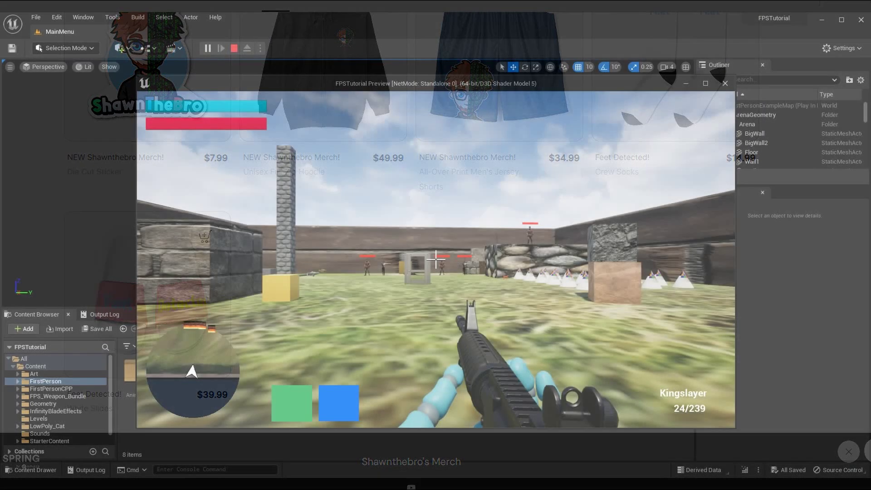